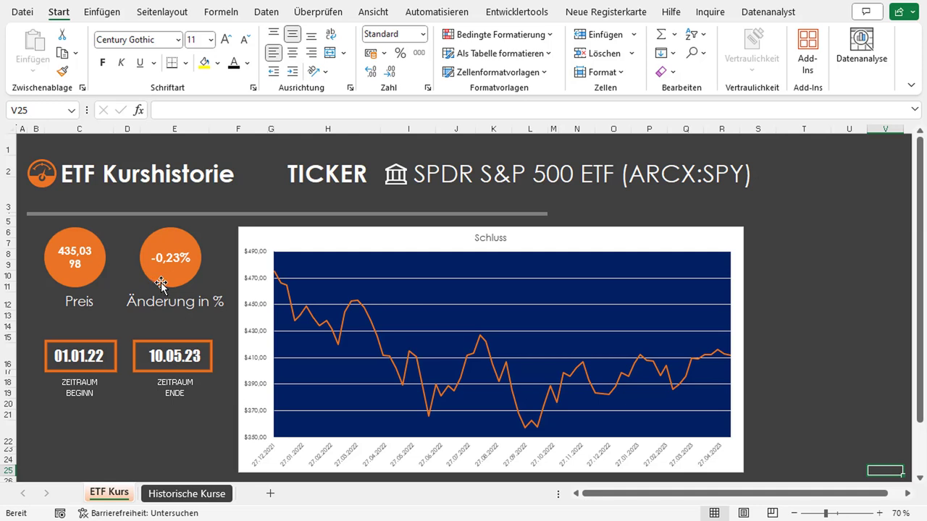
- Inspect the Preis, Änderung in % and BEGINN label cells
{"action": "left_click", "coordinate": [84, 304]}
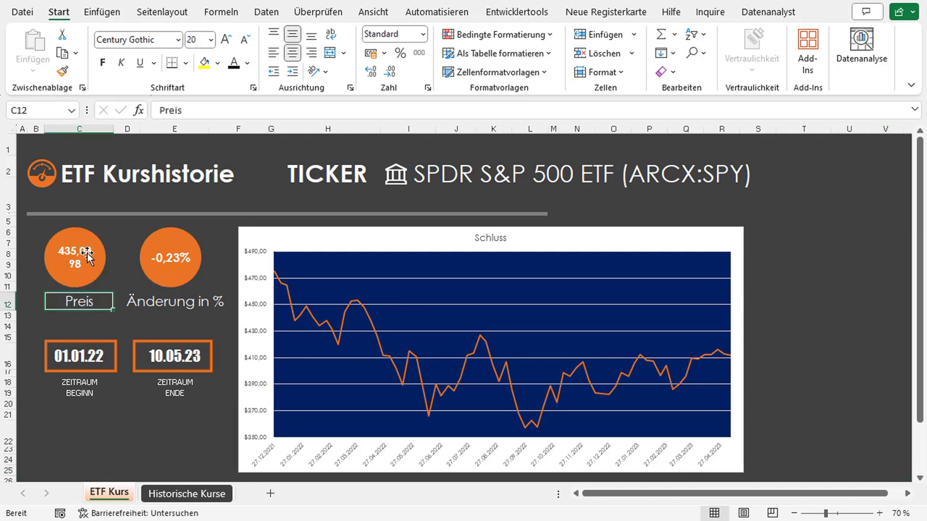
{"action": "left_click", "coordinate": [172, 307]}
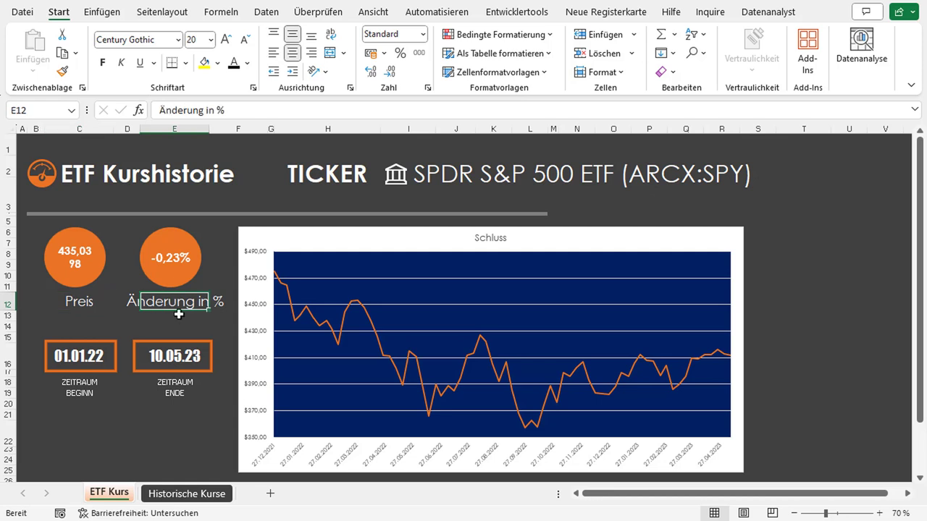
{"action": "left_click", "coordinate": [78, 395]}
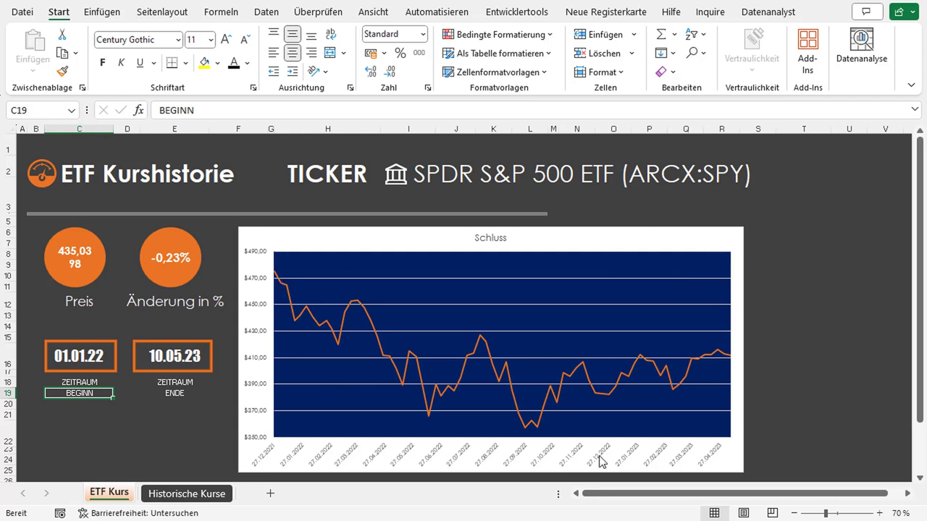
- Change the start date in C16 from 01.01.2022 to 01.02.2022, then add a blank sheet
{"action": "left_click", "coordinate": [72, 356]}
{"action": "left_click", "coordinate": [180, 109]}
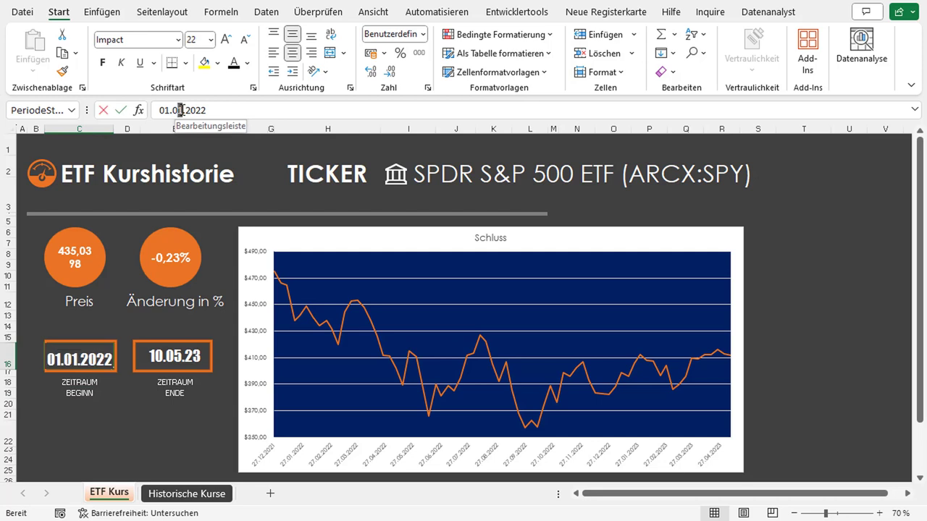
{"action": "key", "text": "BackSpace"}
{"action": "type", "text": "2"}
{"action": "key", "text": "Return"}
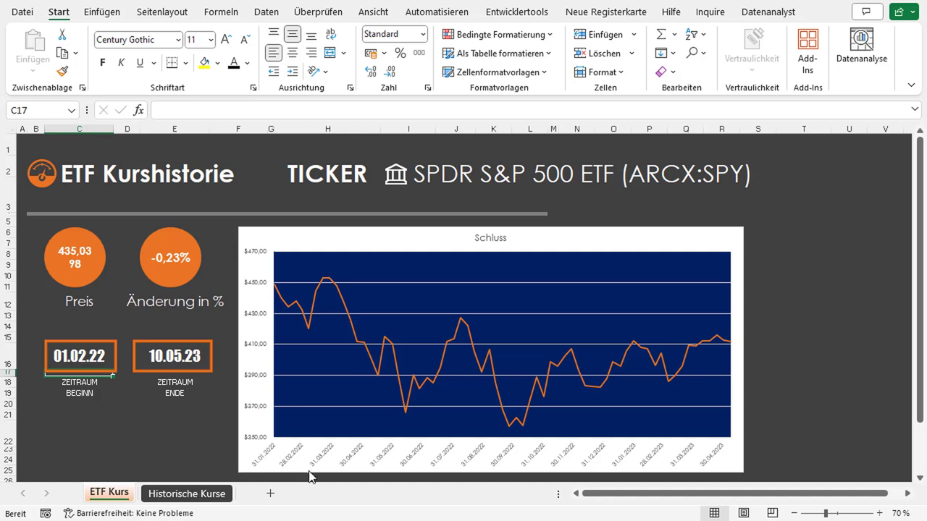
{"action": "left_click", "coordinate": [271, 494]}
- Move the new Tabelle1 sheet after Historische Kurse and enter the label ETF in B3
{"action": "left_click_drag", "start_coordinate": [190, 496], "coordinate": [289, 495]}
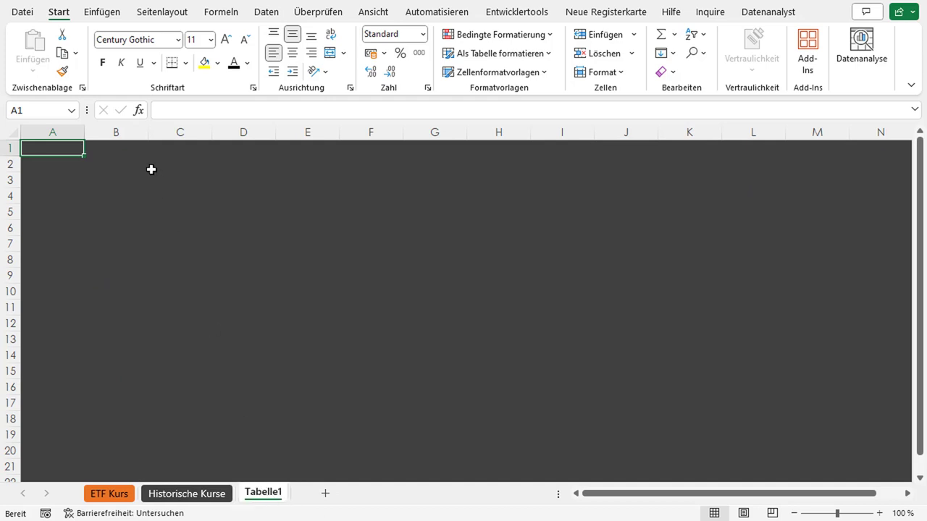
{"action": "left_click", "coordinate": [113, 181]}
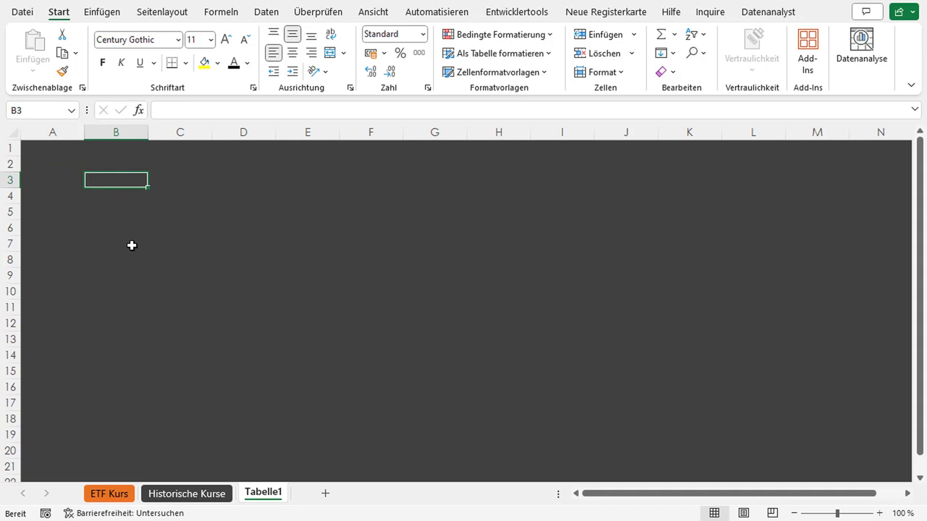
{"action": "type", "text": "Ti"}
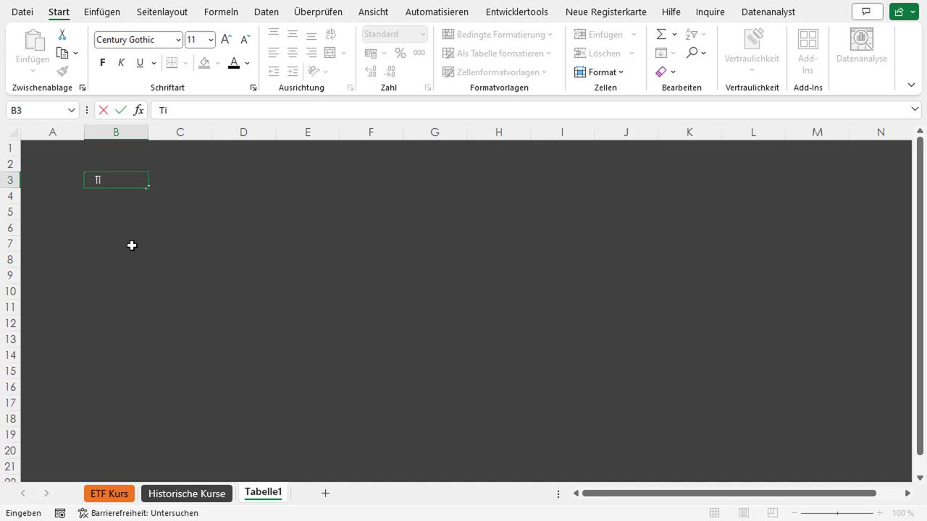
{"action": "type", "text": "cker"}
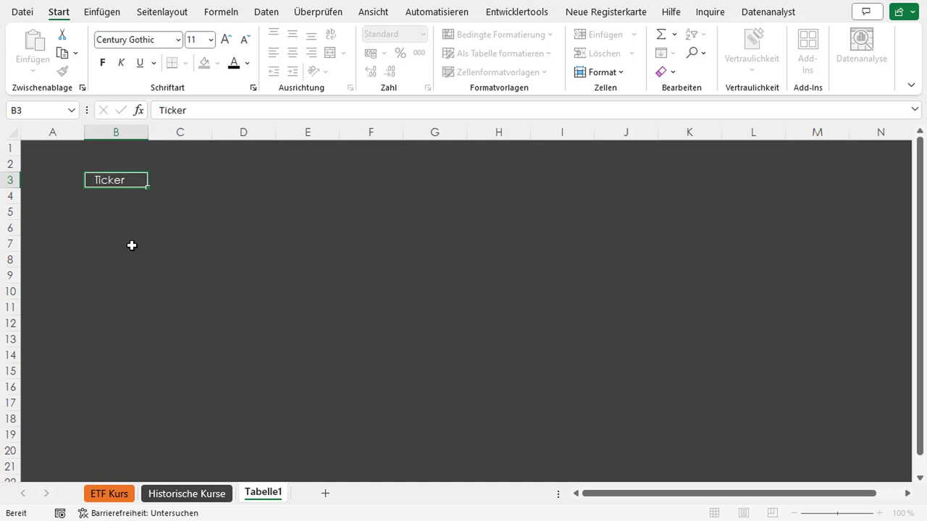
{"action": "key", "text": "Return"}
{"action": "key", "text": "Up"}
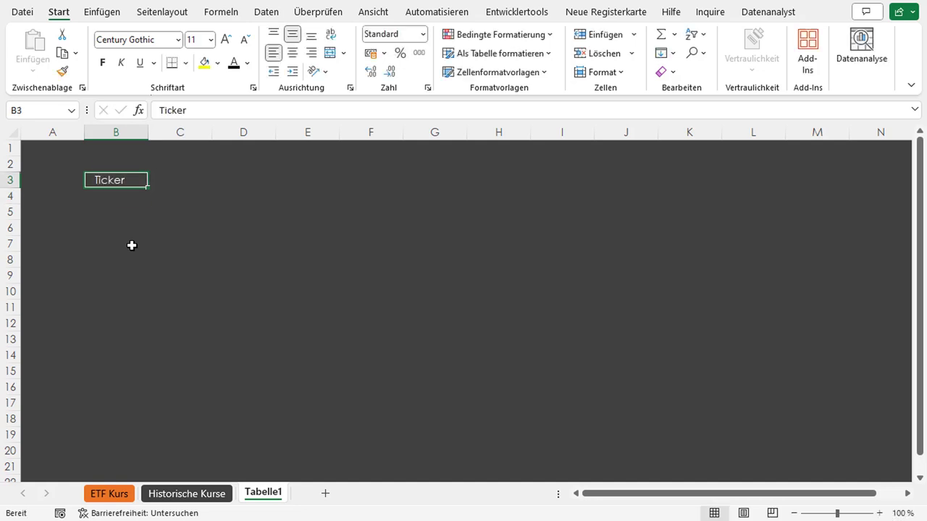
{"action": "type", "text": "ETF"}
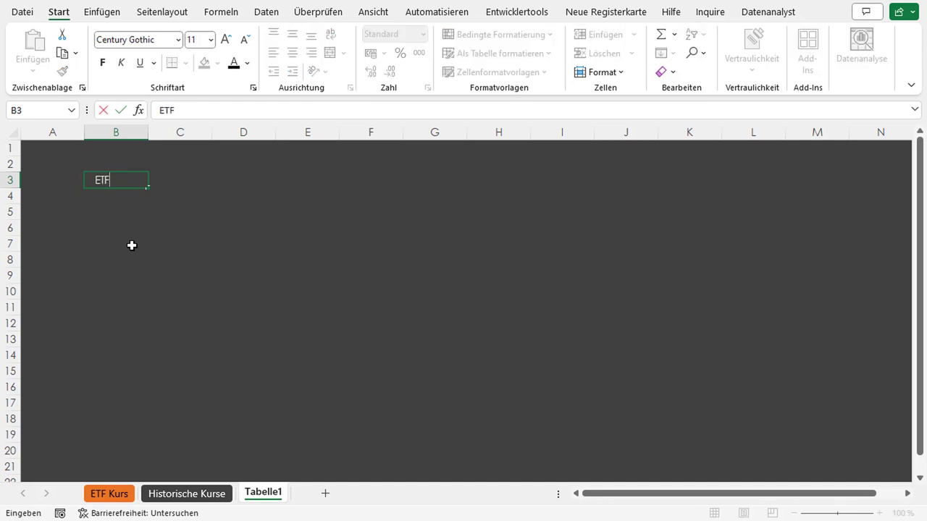
{"action": "key", "text": "Return"}
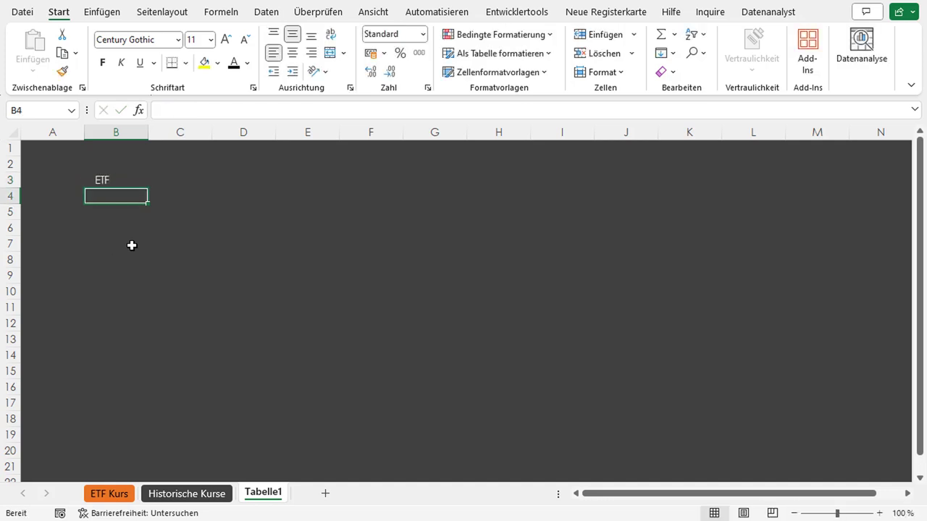
- Enter the labels Beginn and Ende in B4 and B5
{"action": "key", "text": "Up"}
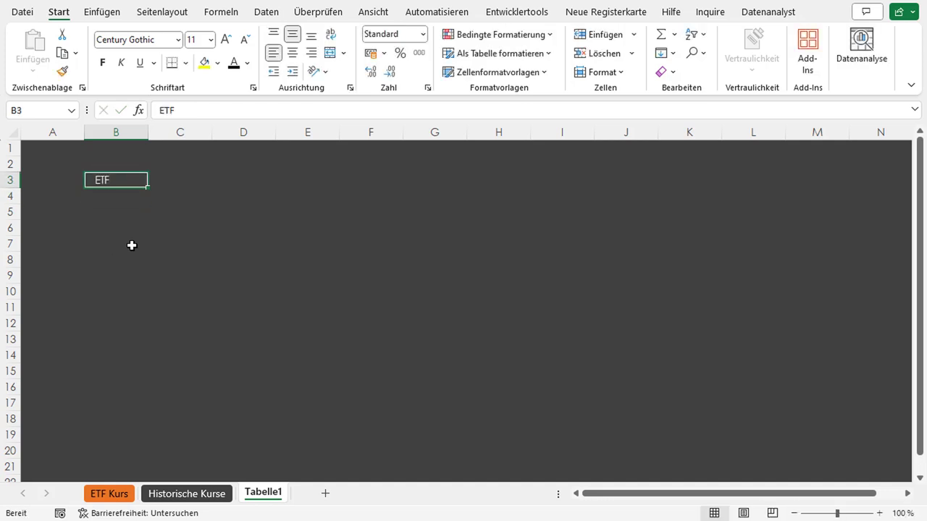
{"action": "key", "text": "Down"}
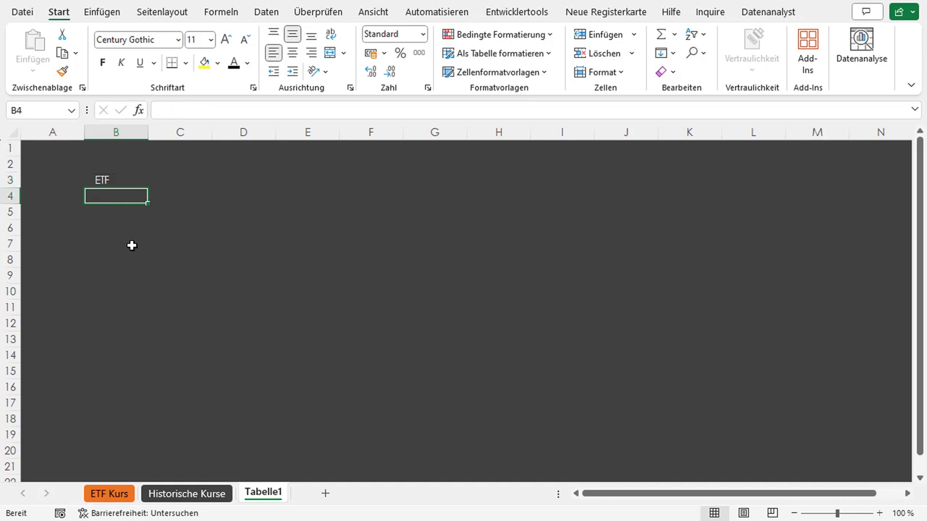
{"action": "type", "text": "Beignn"}
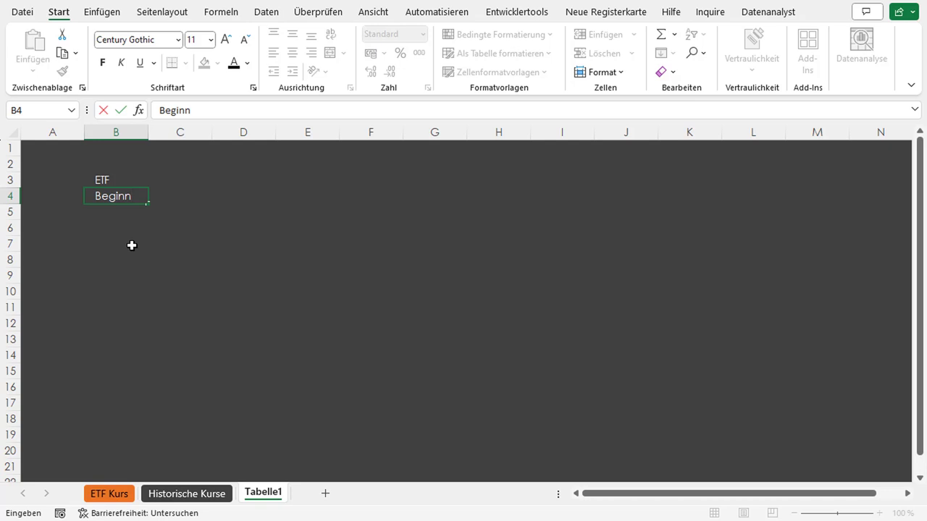
{"action": "key", "text": "Return"}
{"action": "type", "text": "End"}
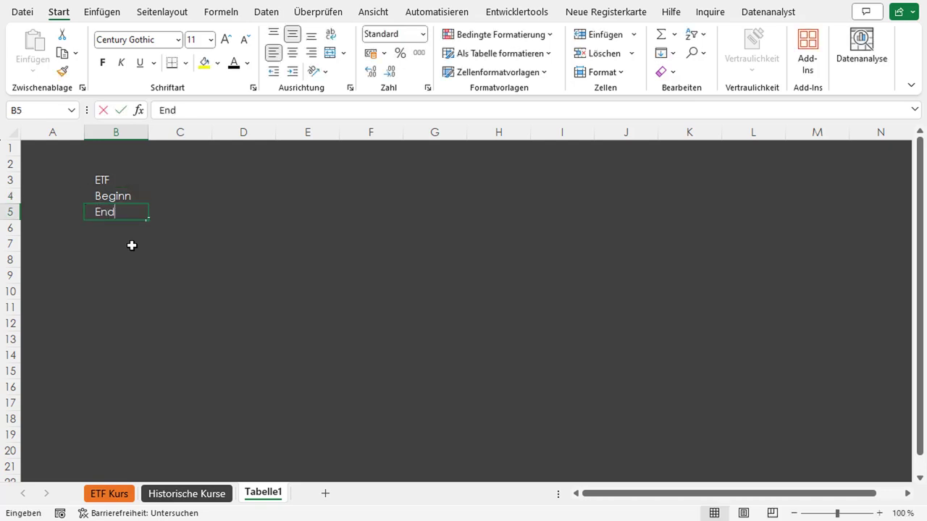
{"action": "type", "text": "e"}
{"action": "key", "text": "Return"}
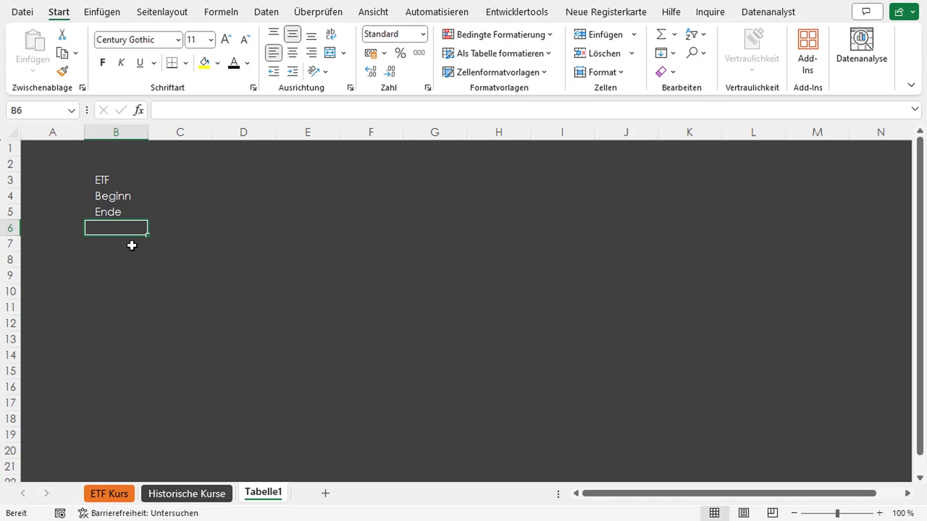
- Enter SPY, 01.01.2023 and 10.10.2023 into C3 to C5
{"action": "key", "text": "Up"}
{"action": "key", "text": "Up"}
{"action": "key", "text": "Up"}
{"action": "key", "text": "Right"}
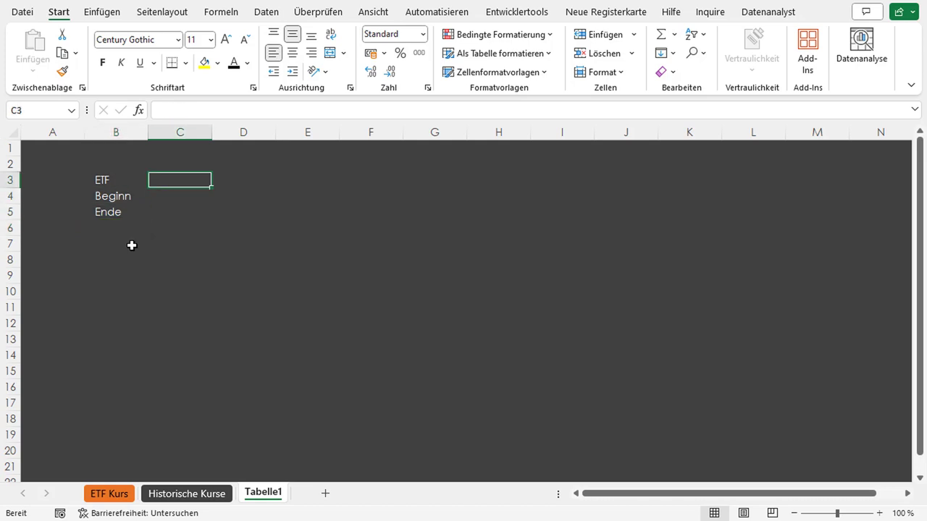
{"action": "type", "text": "S"}
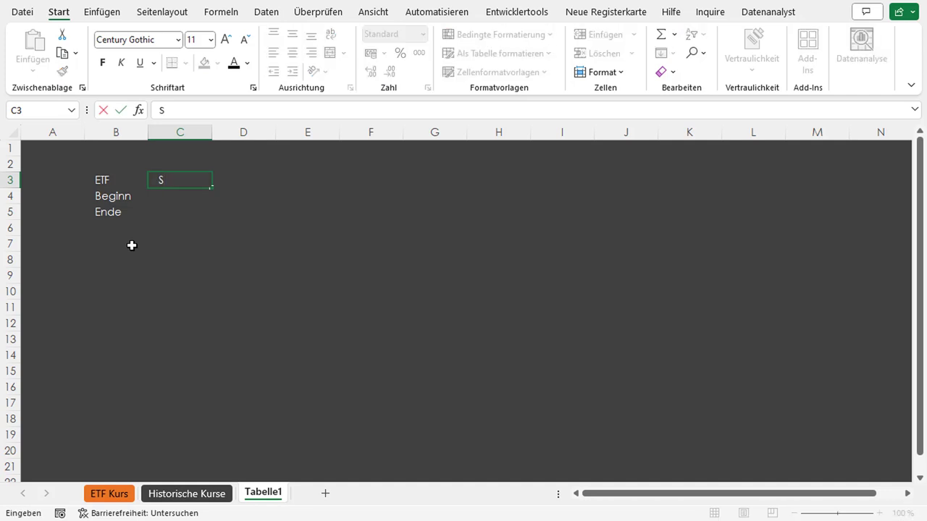
{"action": "type", "text": "PY"}
{"action": "key", "text": "Return"}
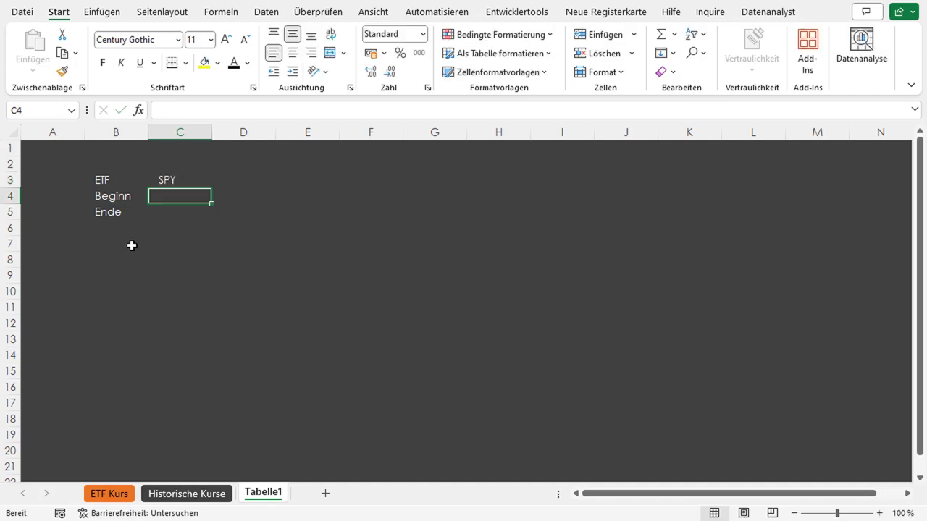
{"action": "type", "text": "1"}
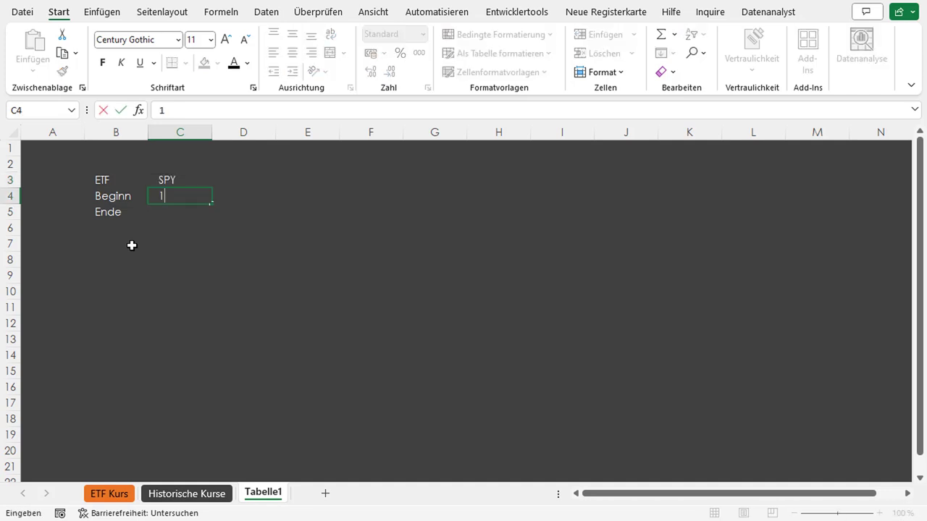
{"action": "type", "text": "01.01."}
{"action": "type", "text": "2"}
{"action": "type", "text": "023"}
{"action": "key", "text": "Return"}
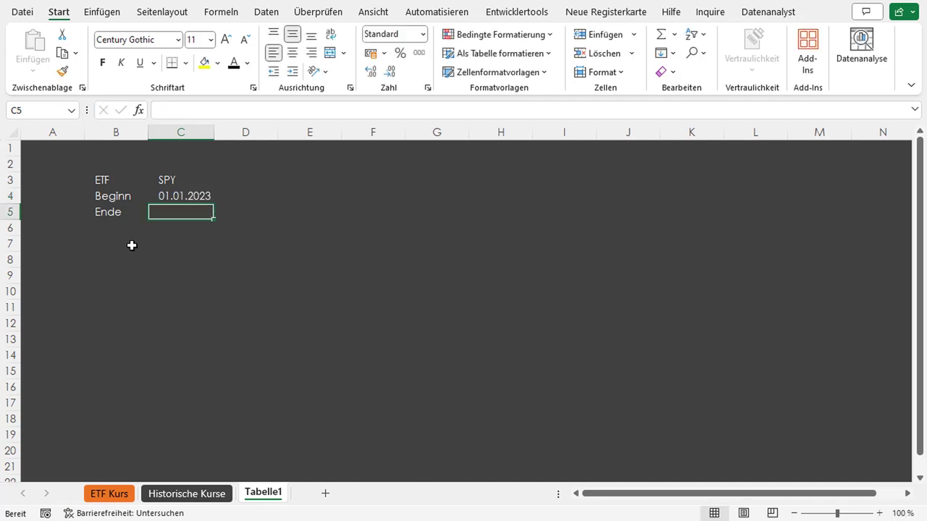
{"action": "type", "text": "10.10.2"}
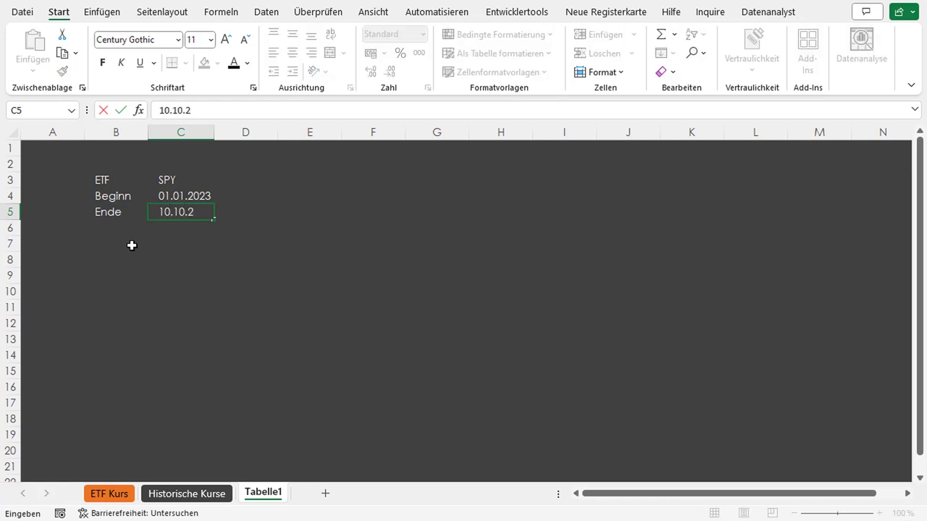
{"action": "type", "text": "023"}
{"action": "key", "text": "Return"}
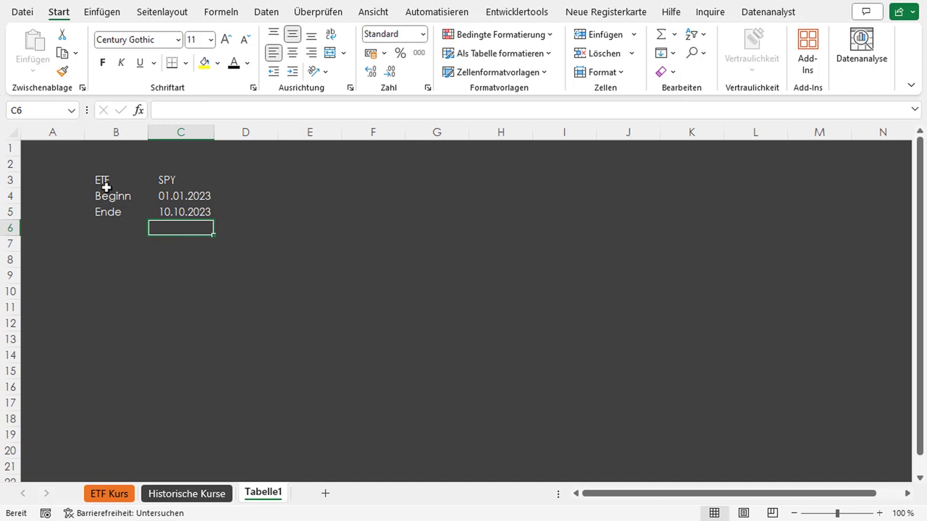
- Make the ETF, Beginn and Ende labels in B3:B5 bold
{"action": "left_click_drag", "start_coordinate": [107, 181], "coordinate": [109, 212]}
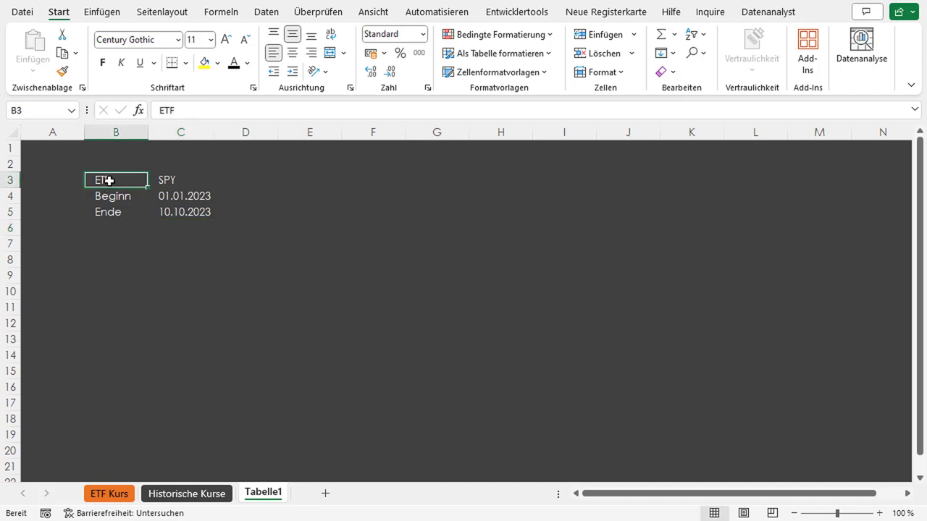
{"action": "left_click", "coordinate": [102, 62]}
{"action": "left_click", "coordinate": [100, 250]}
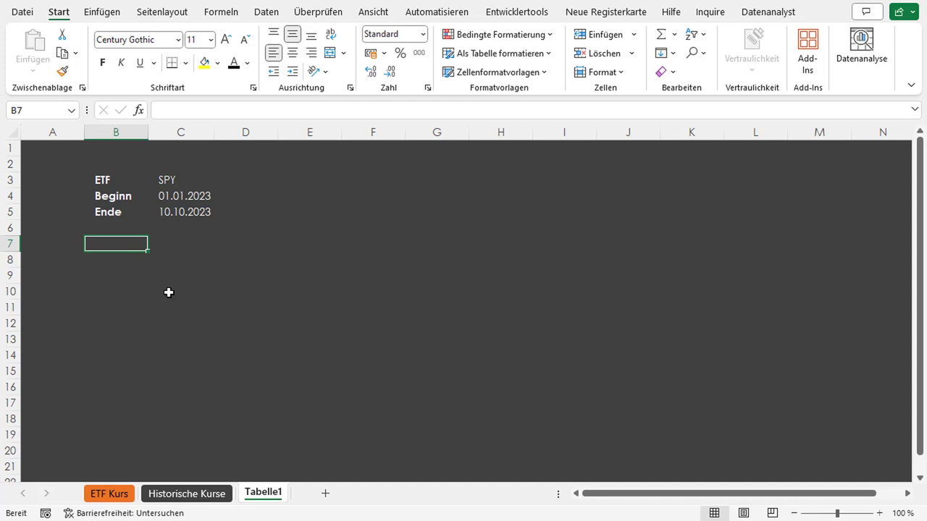
- In B7 start =BÖRSENHISTORIE(C3;C4;C5; using the ticker, start date and end date cells
{"action": "type", "text": "="}
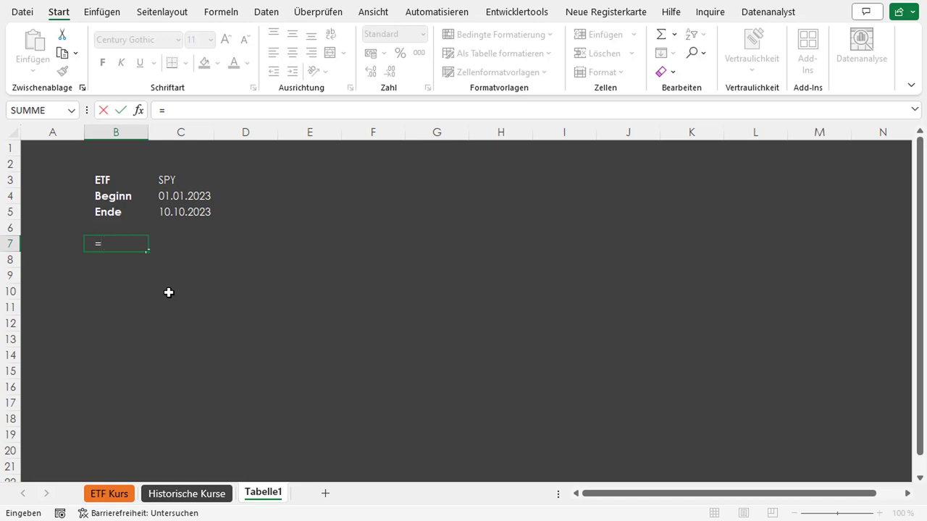
{"action": "type", "text": "BÖR"}
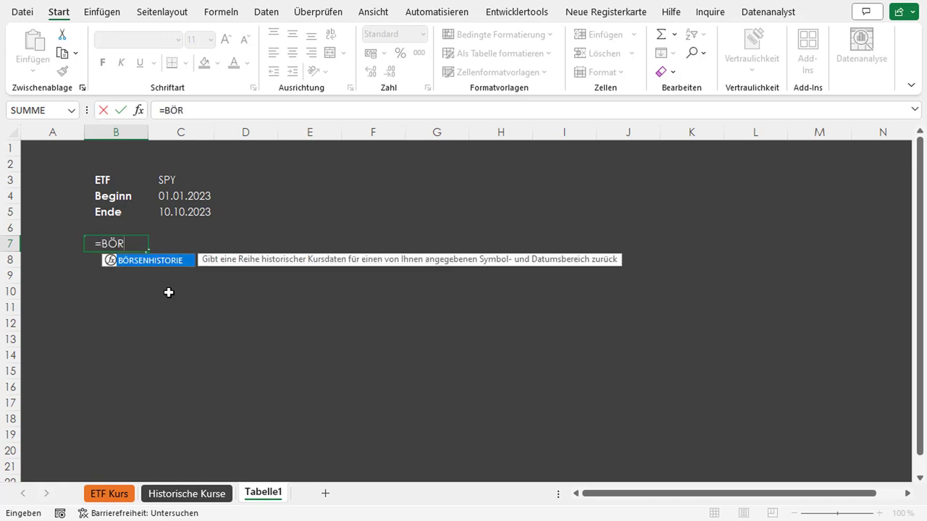
{"action": "key", "text": "Tab"}
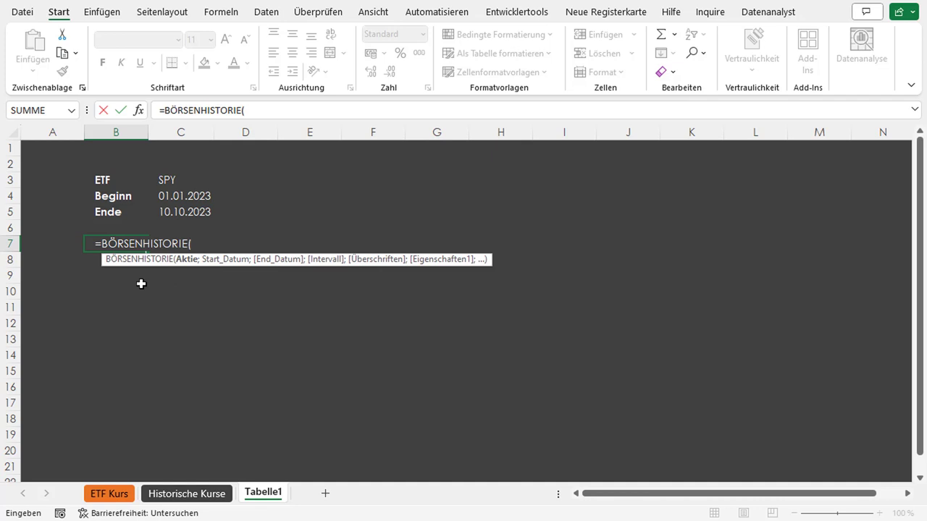
{"action": "left_click", "coordinate": [175, 180]}
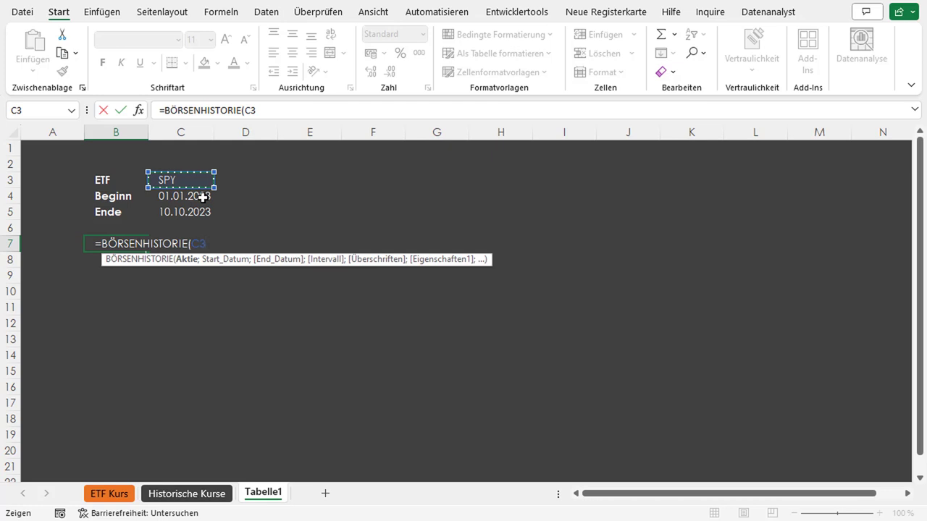
{"action": "type", "text": ";"}
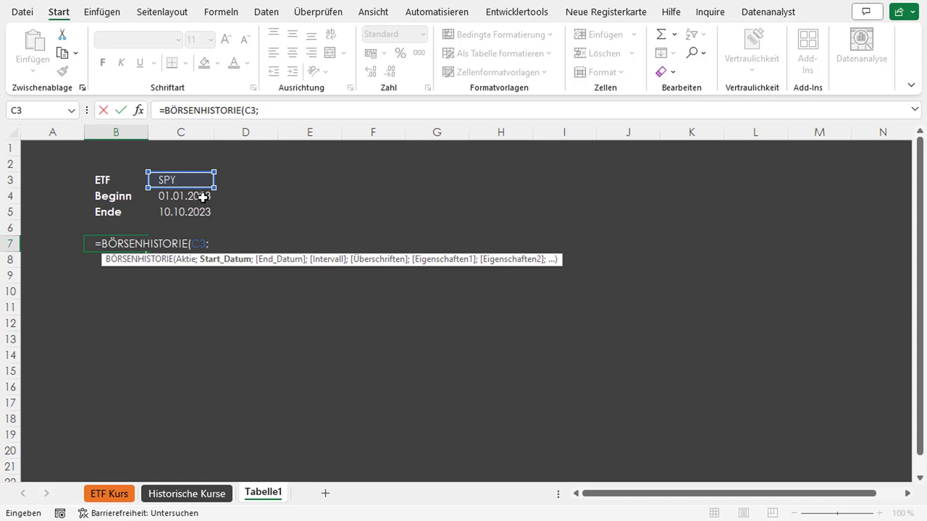
{"action": "left_click", "coordinate": [181, 200]}
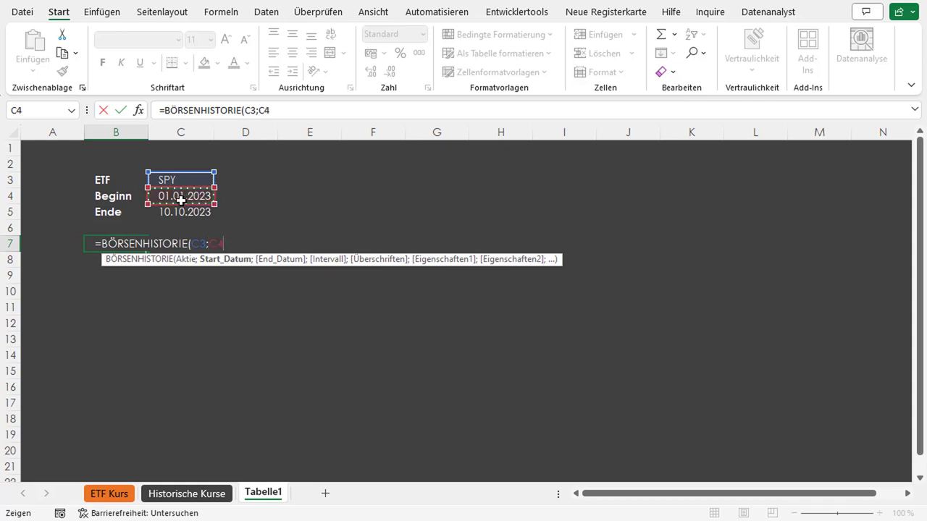
{"action": "type", "text": ";"}
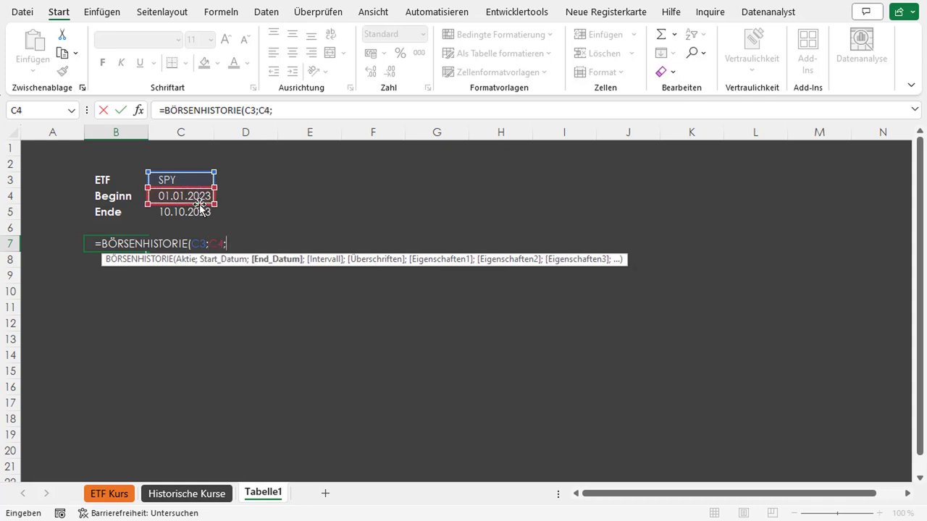
{"action": "left_click", "coordinate": [191, 214]}
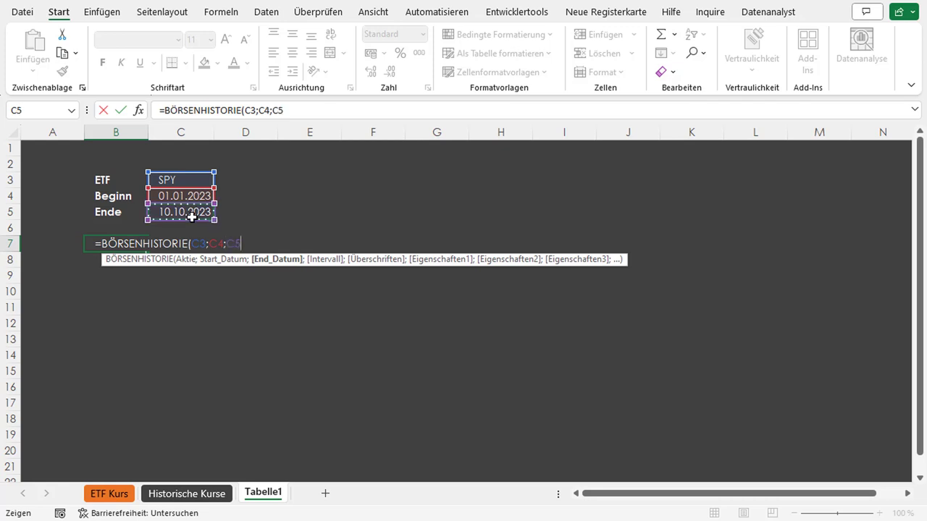
{"action": "type", "text": ";"}
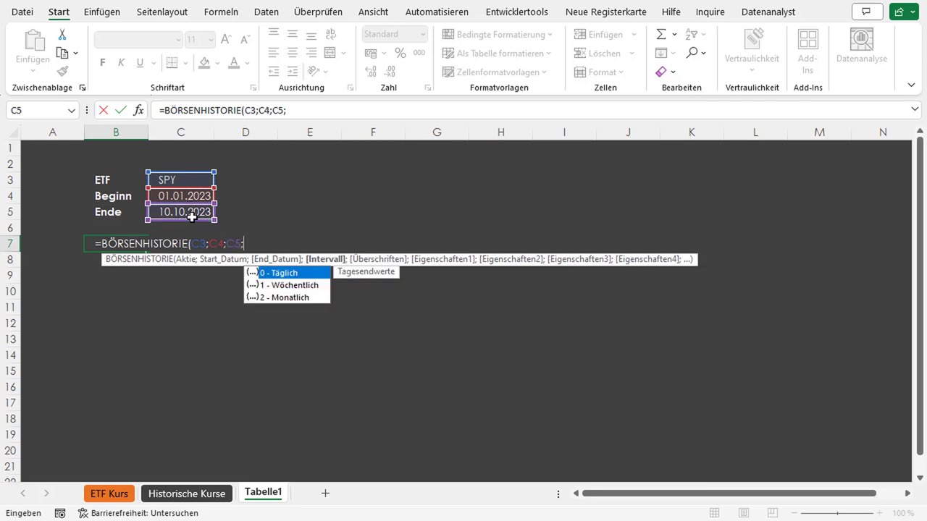
- Set the daily interval 0, header option 1 and date property 0
{"action": "key", "text": "Down"}
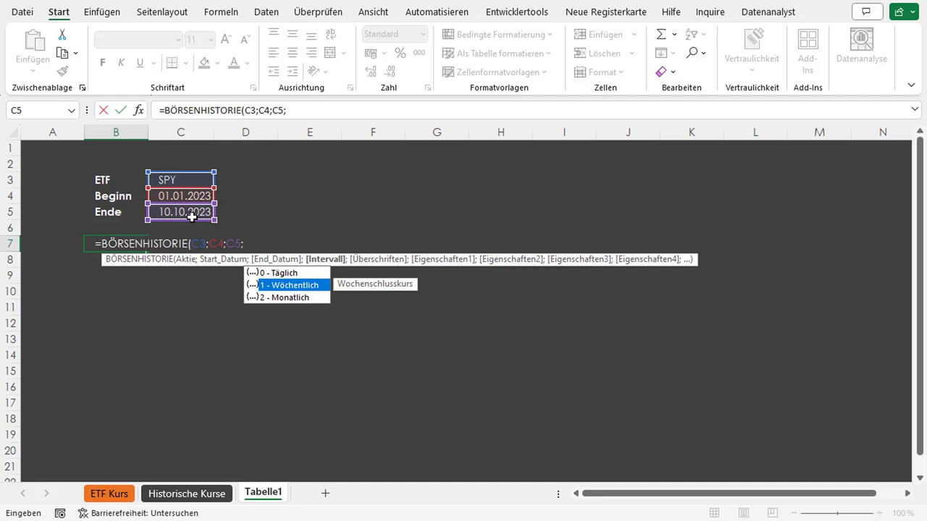
{"action": "key", "text": "Up"}
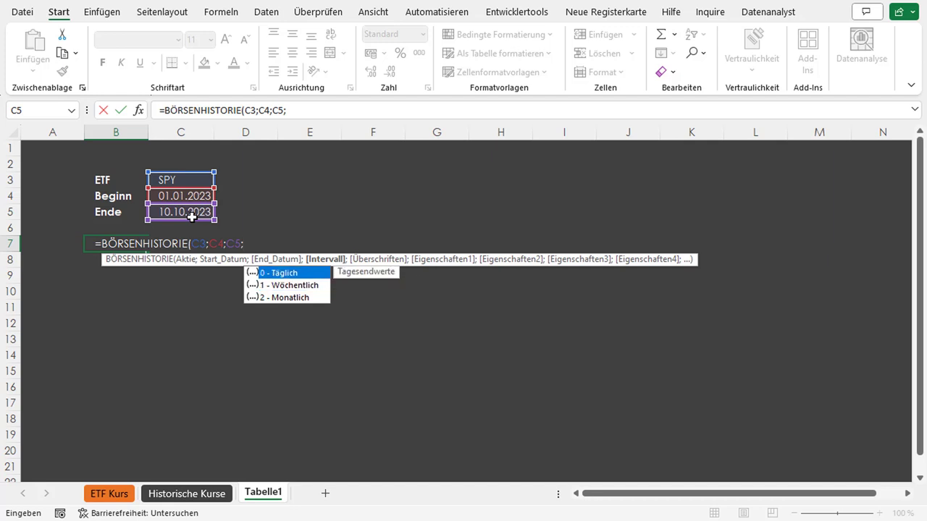
{"action": "key", "text": "Tab"}
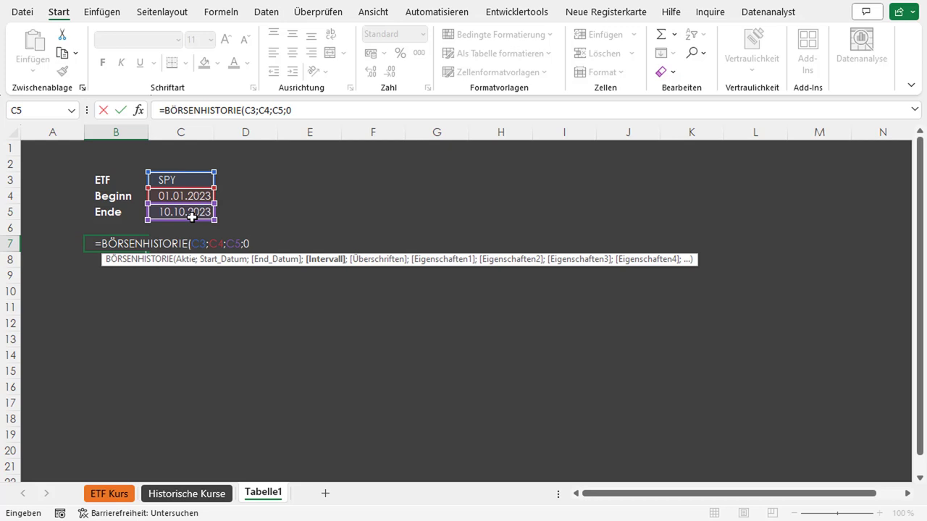
{"action": "type", "text": ";"}
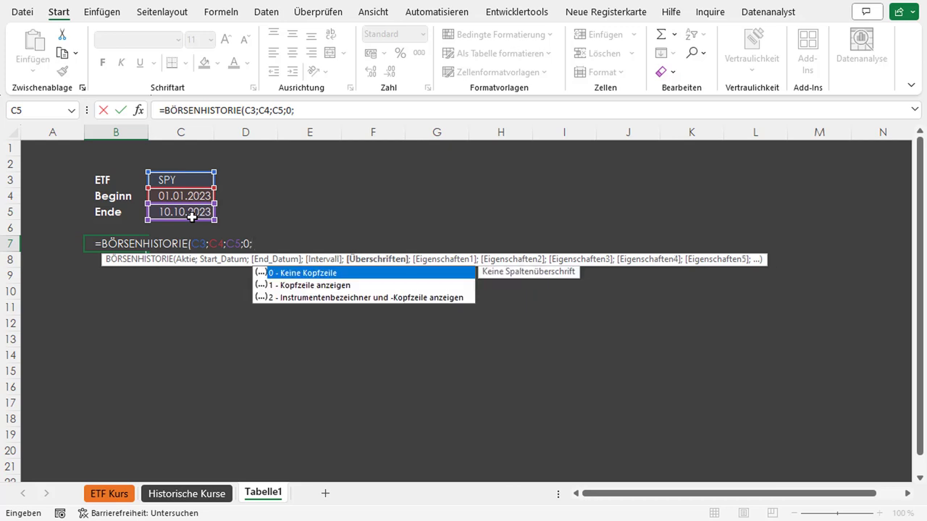
{"action": "key", "text": "Down"}
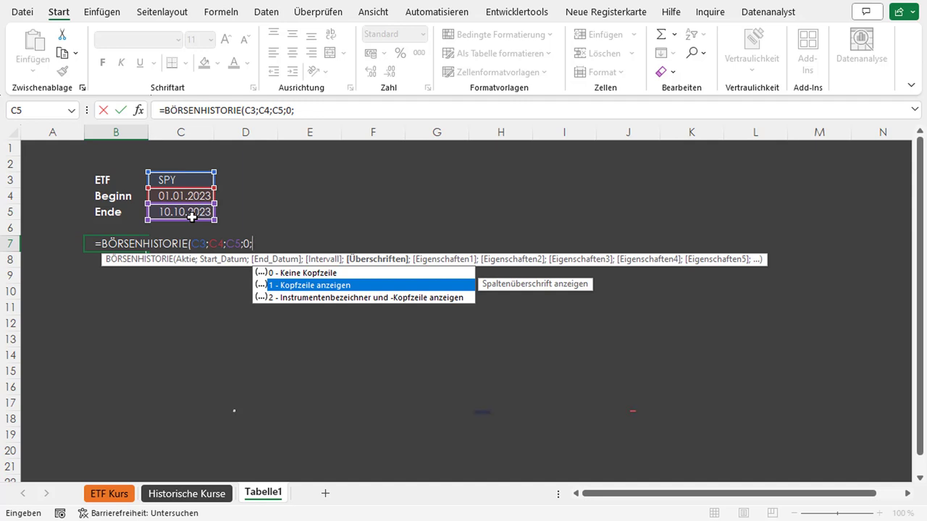
{"action": "type", "text": "1;"}
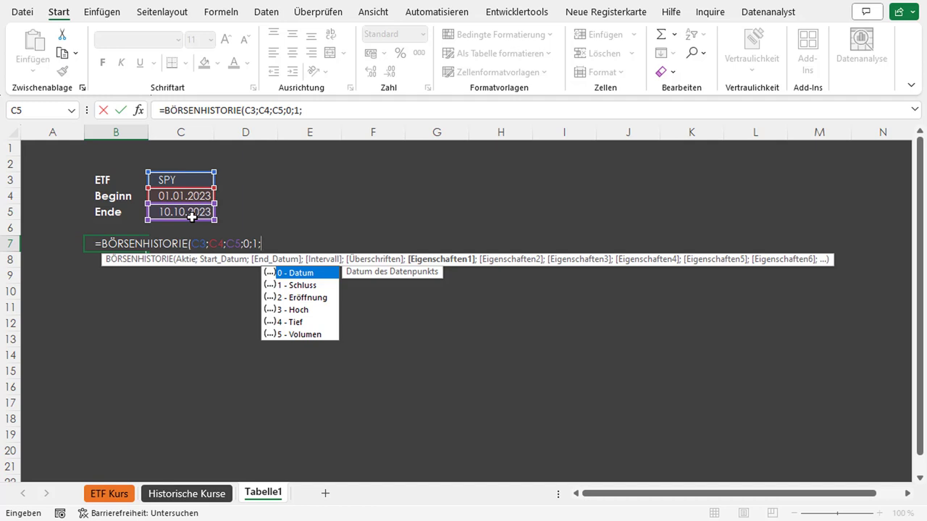
{"action": "type", "text": "0;"}
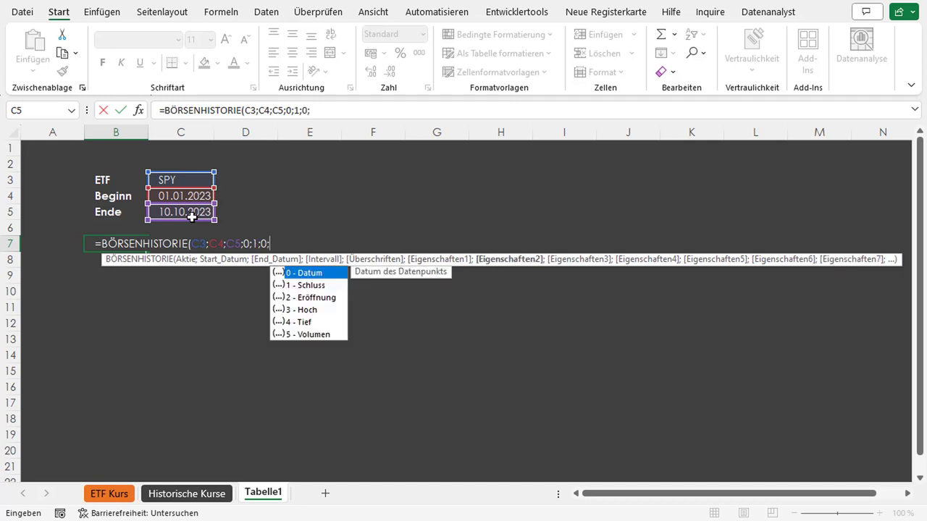
- Add the close, open, high, low and volume properties 1–5, then close and enter the formula
{"action": "key", "text": "Down"}
{"action": "key", "text": "Tab"}
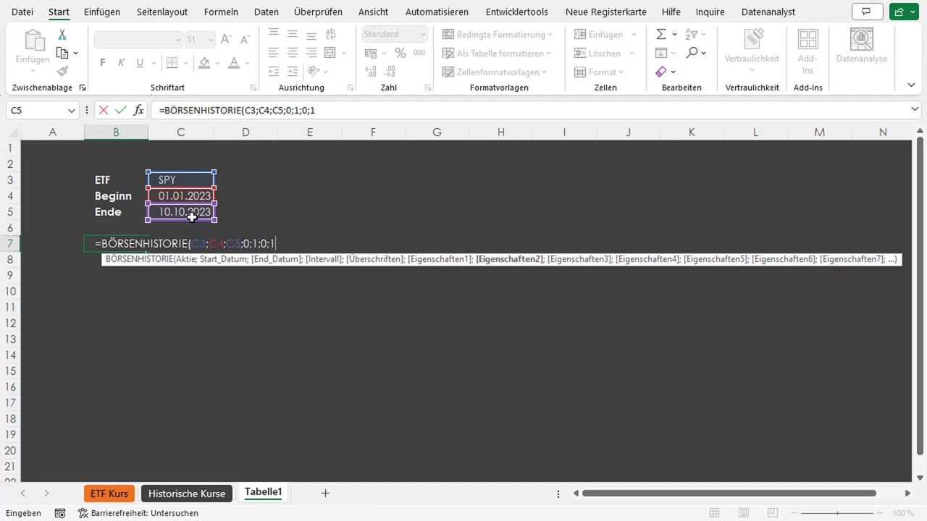
{"action": "type", "text": ";"}
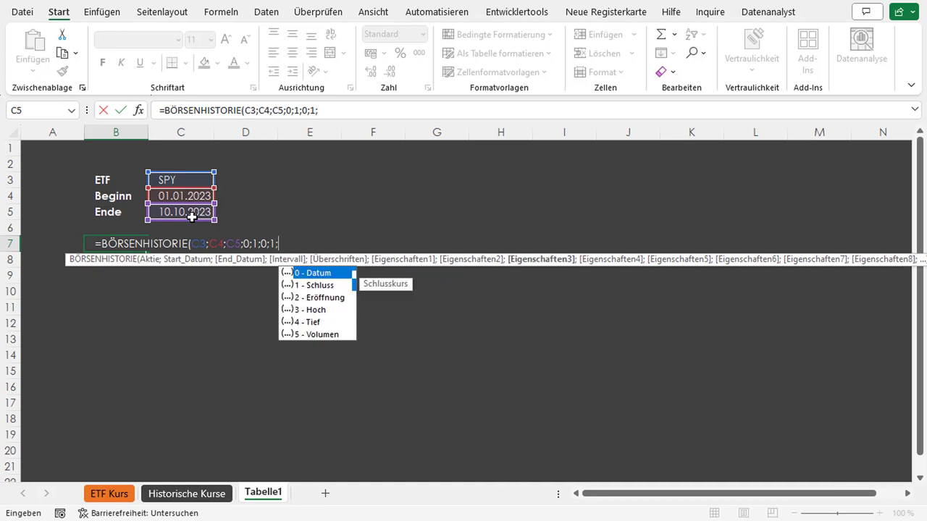
{"action": "key", "text": "Down"}
{"action": "key", "text": "Down"}
{"action": "key", "text": "Tab"}
{"action": "type", "text": ";"}
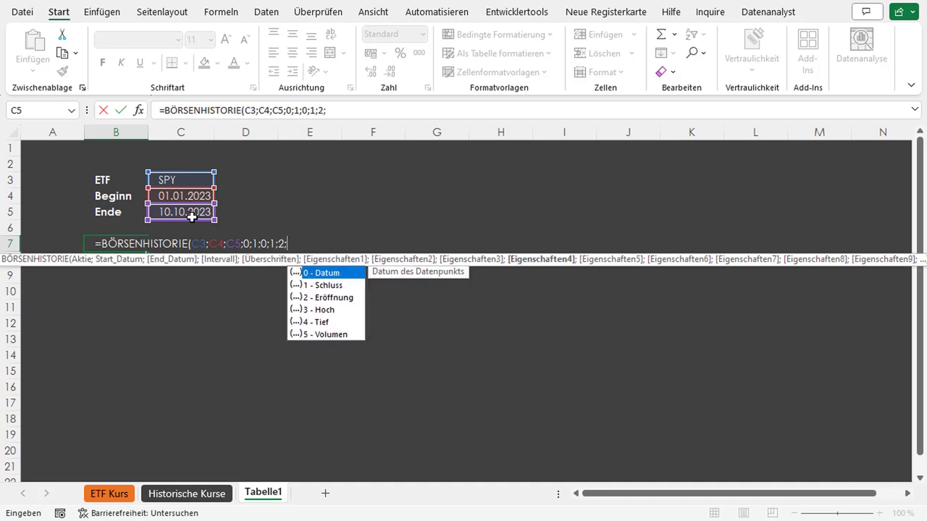
{"action": "key", "text": "Down"}
{"action": "key", "text": "Down"}
{"action": "key", "text": "Down"}
{"action": "key", "text": "Tab"}
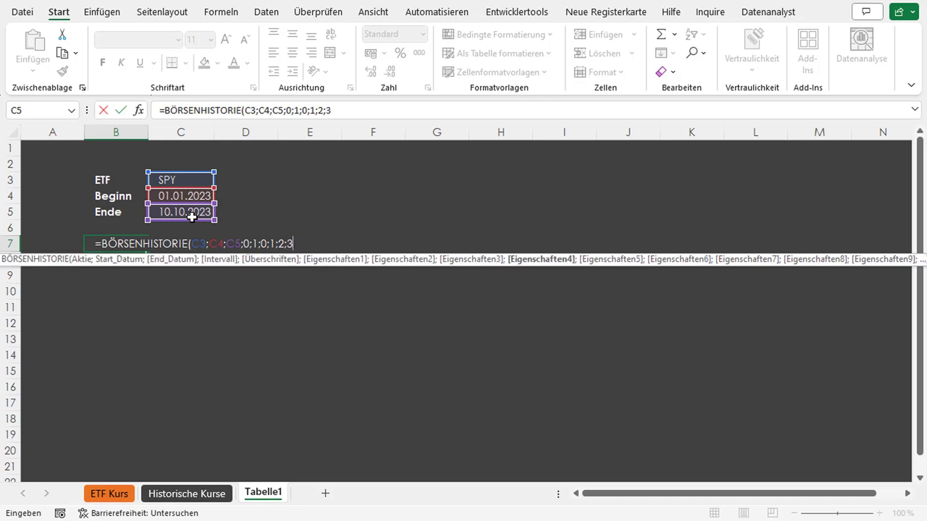
{"action": "type", "text": ";"}
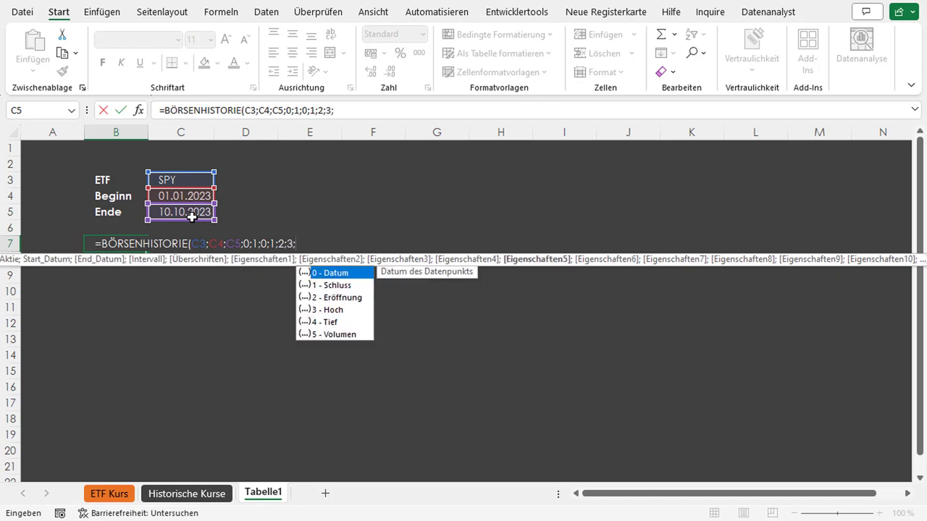
{"action": "key", "text": "Down"}
{"action": "key", "text": "Down"}
{"action": "key", "text": "Down"}
{"action": "key", "text": "Down"}
{"action": "key", "text": "Tab"}
{"action": "type", "text": ";"}
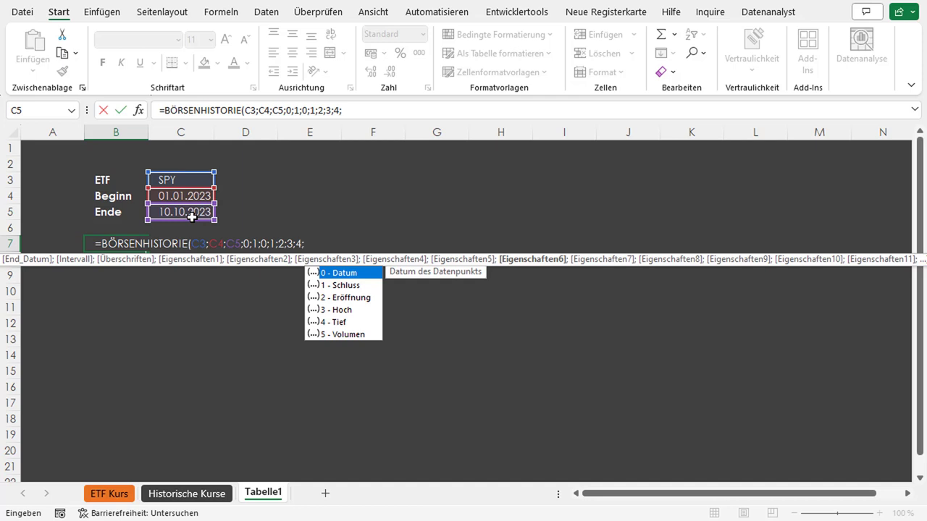
{"action": "key", "text": "Down"}
{"action": "key", "text": "Down"}
{"action": "key", "text": "Down"}
{"action": "key", "text": "Down"}
{"action": "key", "text": "Down"}
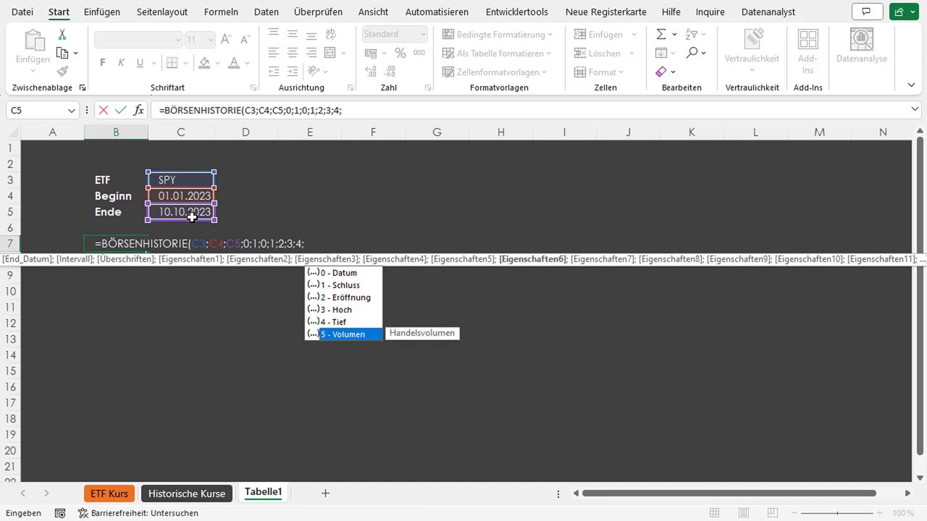
{"action": "key", "text": "Tab"}
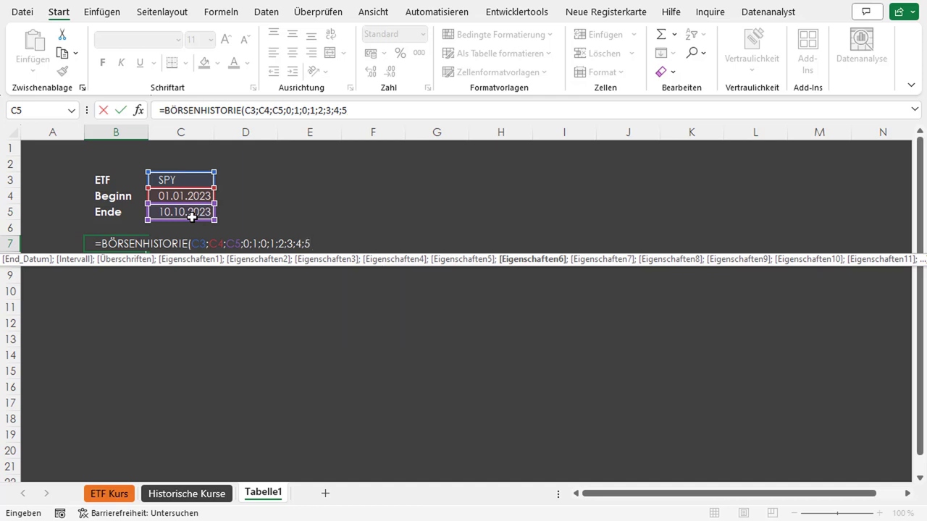
{"action": "type", "text": ")"}
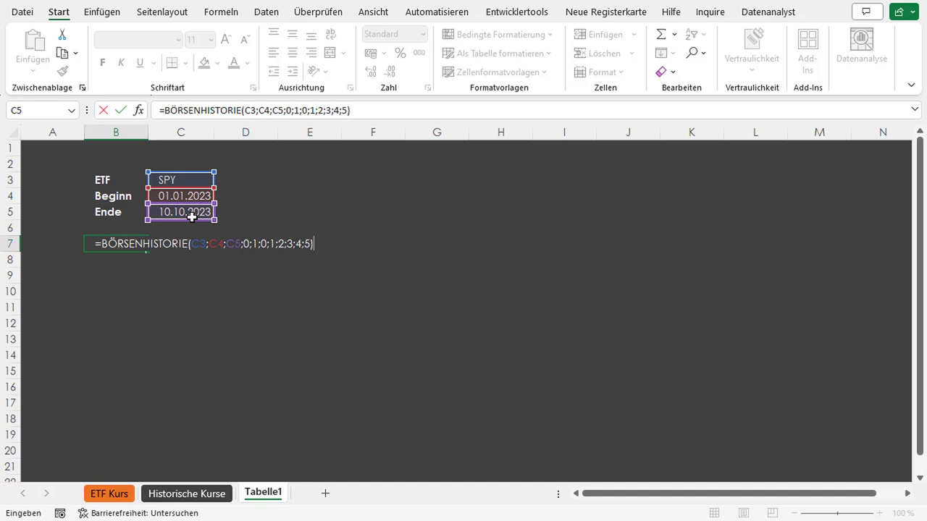
{"action": "key", "text": "Return"}
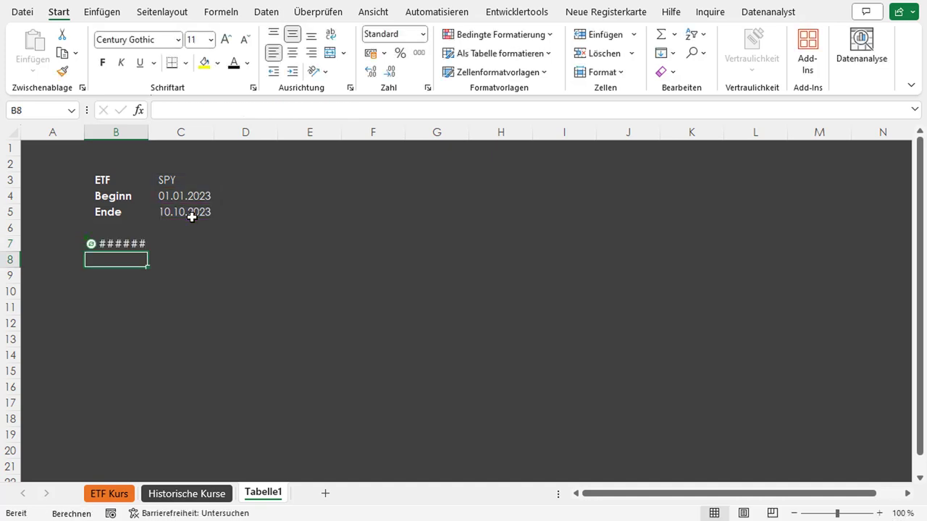
- Widen columns B and G so dates and Volumen figures display fully
{"action": "key", "text": "Up"}
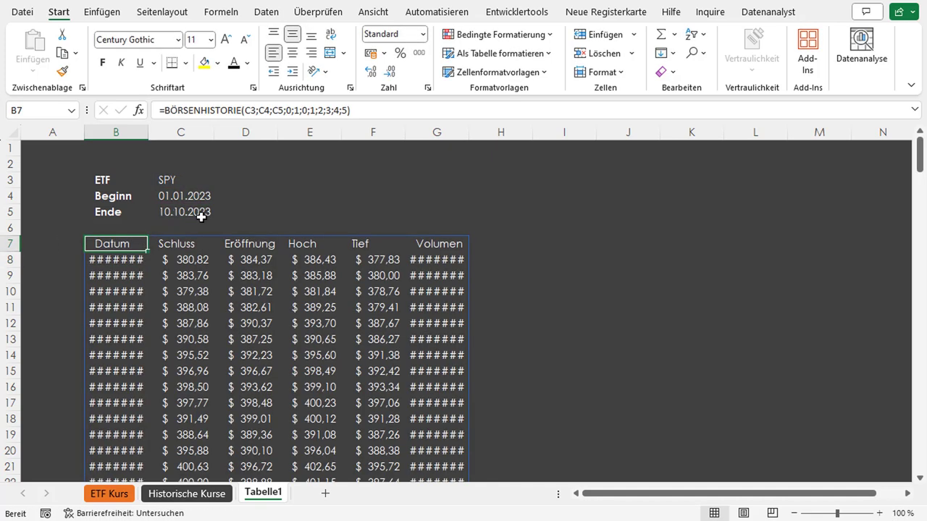
{"action": "scroll", "coordinate": [210, 221], "scroll_direction": "down", "scroll_amount": 1}
{"action": "scroll", "coordinate": [231, 228], "scroll_direction": "up", "scroll_amount": 1}
{"action": "left_click_drag", "start_coordinate": [148, 132], "coordinate": [173, 132]}
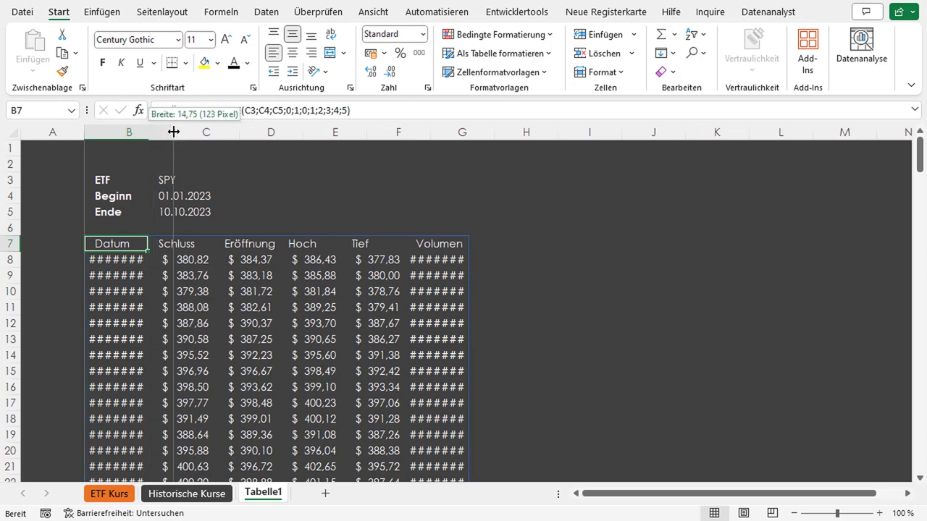
{"action": "scroll", "coordinate": [161, 252], "scroll_direction": "down", "scroll_amount": 1}
{"action": "scroll", "coordinate": [149, 211], "scroll_direction": "up", "scroll_amount": 1}
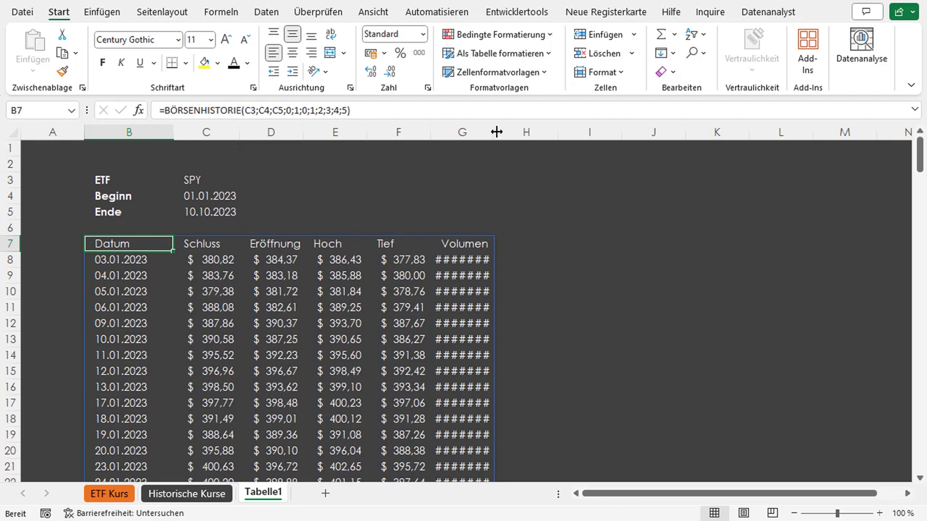
{"action": "left_click_drag", "start_coordinate": [498, 132], "coordinate": [525, 132]}
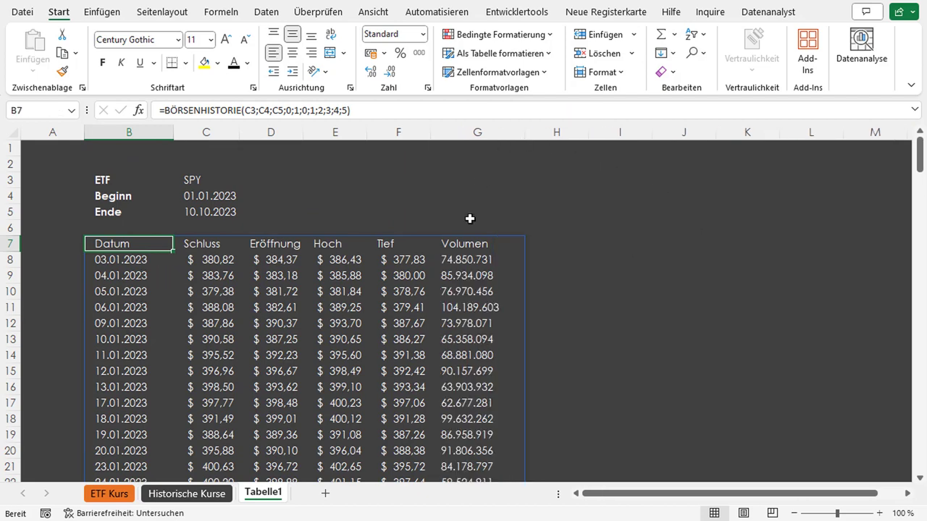
{"action": "scroll", "coordinate": [470, 217], "scroll_direction": "down", "scroll_amount": 1}
- Select the table's header row B7:G7
{"action": "left_click", "coordinate": [163, 212]}
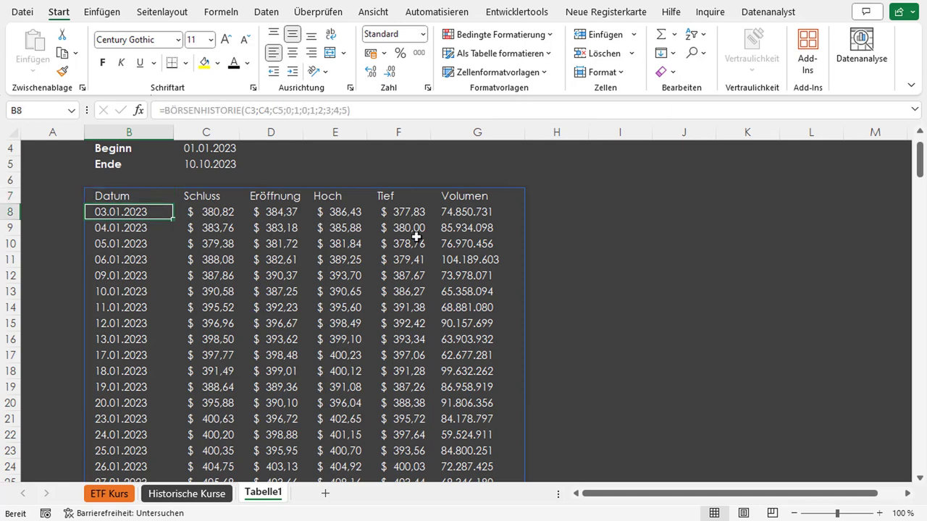
{"action": "scroll", "coordinate": [410, 240], "scroll_direction": "up", "scroll_amount": 1}
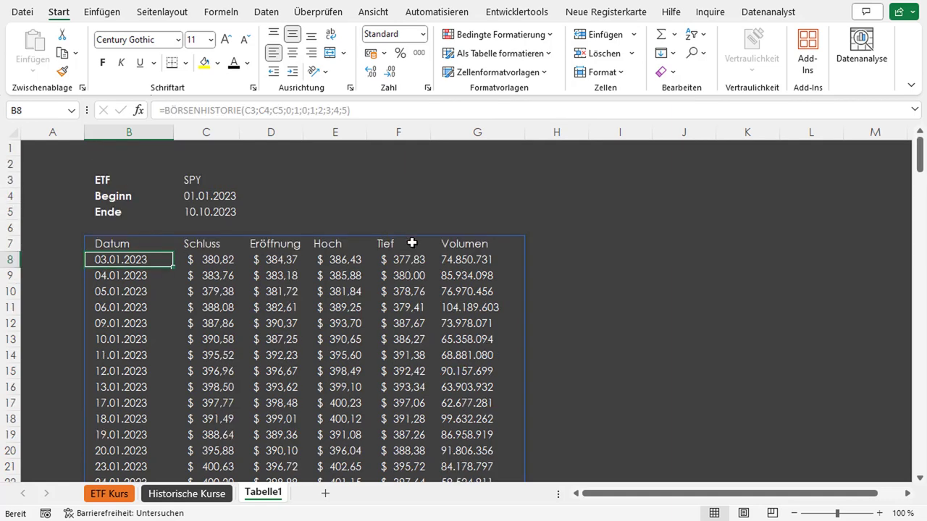
{"action": "left_click", "coordinate": [193, 181]}
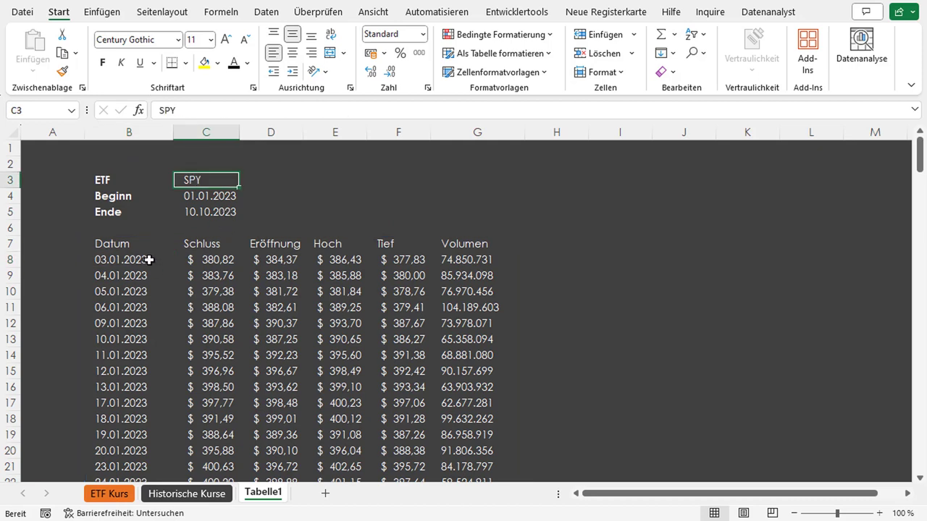
{"action": "left_click_drag", "start_coordinate": [149, 247], "coordinate": [496, 243]}
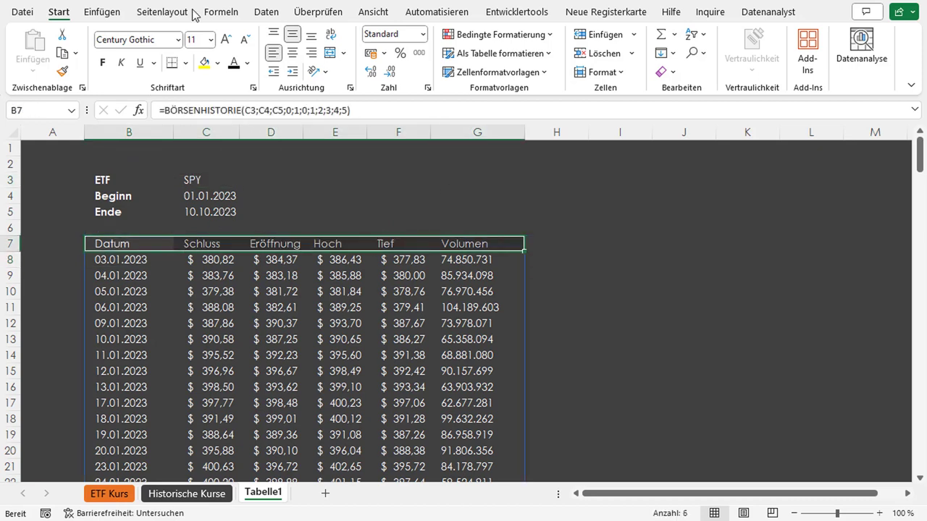
- Make the B7:G7 header row bold
{"action": "left_click", "coordinate": [102, 63]}
{"action": "left_click", "coordinate": [136, 269]}
{"action": "left_click", "coordinate": [145, 258]}
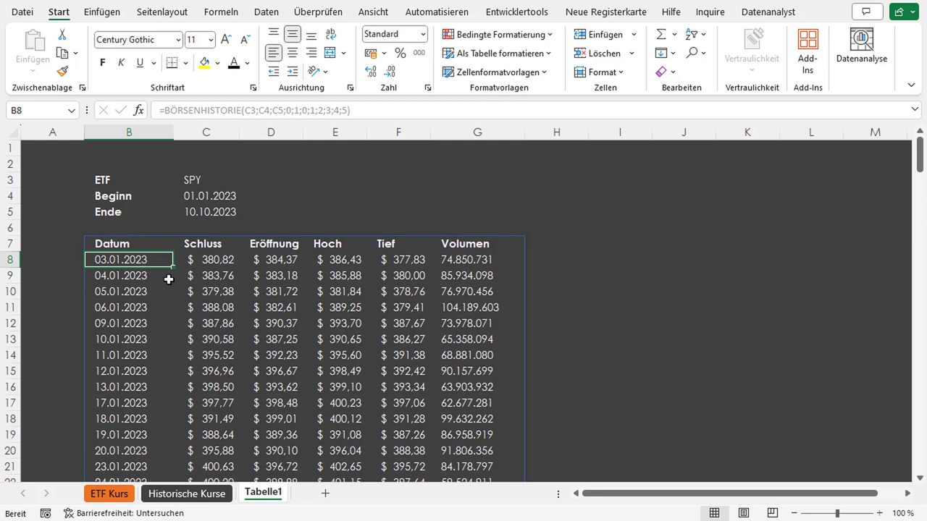
- Check that the data runs from 03.01.2023 in row 8 to 10.10.2023 in row 201
{"action": "scroll", "coordinate": [191, 266], "scroll_direction": "down", "scroll_amount": 6}
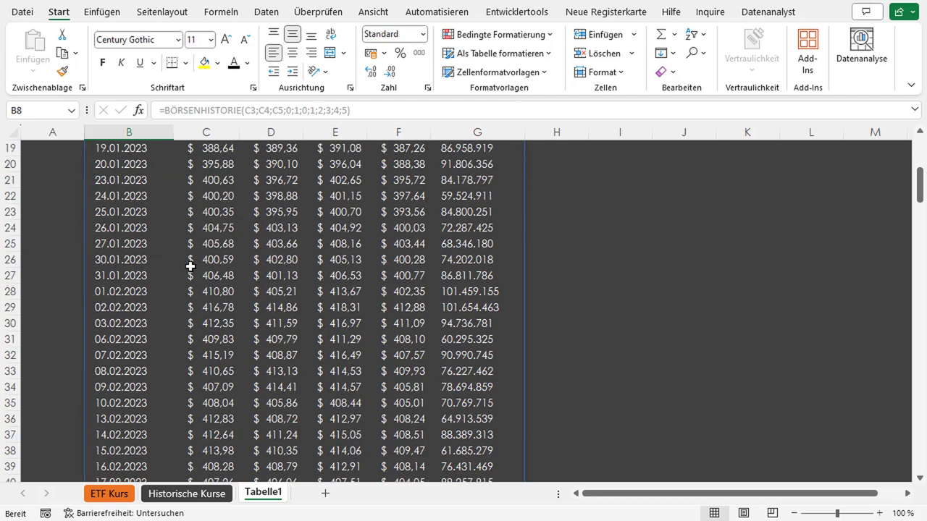
{"action": "scroll", "coordinate": [191, 266], "scroll_direction": "down", "scroll_amount": 5}
{"action": "scroll", "coordinate": [191, 266], "scroll_direction": "down", "scroll_amount": 4}
{"action": "scroll", "coordinate": [190, 267], "scroll_direction": "down", "scroll_amount": 12}
{"action": "scroll", "coordinate": [173, 273], "scroll_direction": "down", "scroll_amount": 7}
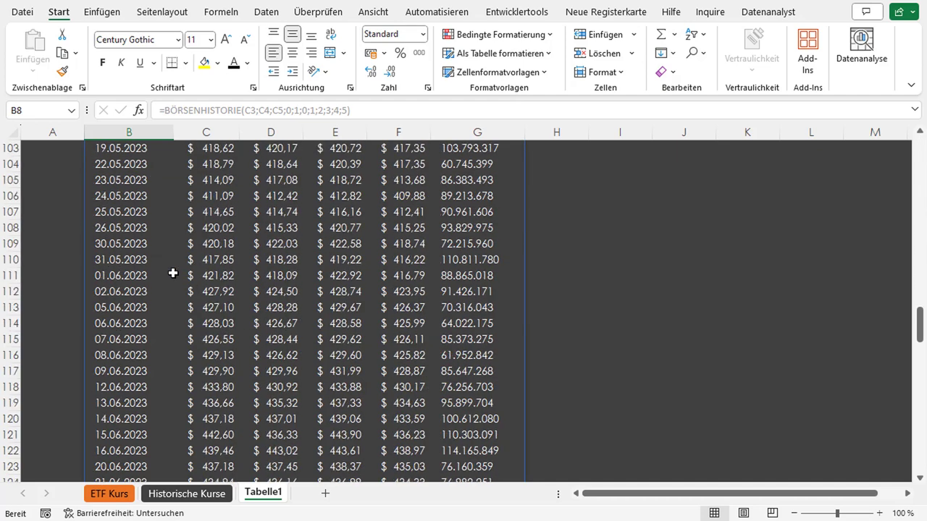
{"action": "left_click", "coordinate": [143, 259]}
{"action": "key", "text": "ctrl+Down"}
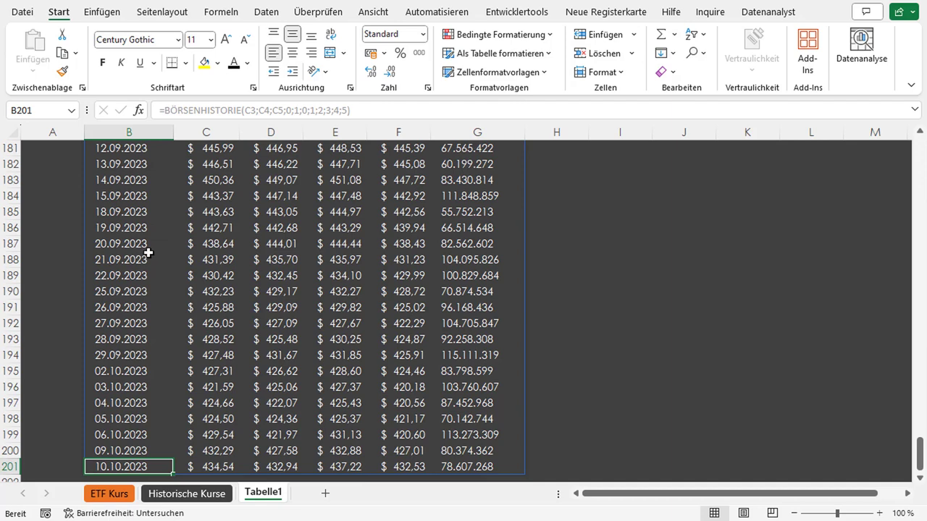
{"action": "scroll", "coordinate": [144, 258], "scroll_direction": "down", "scroll_amount": 3}
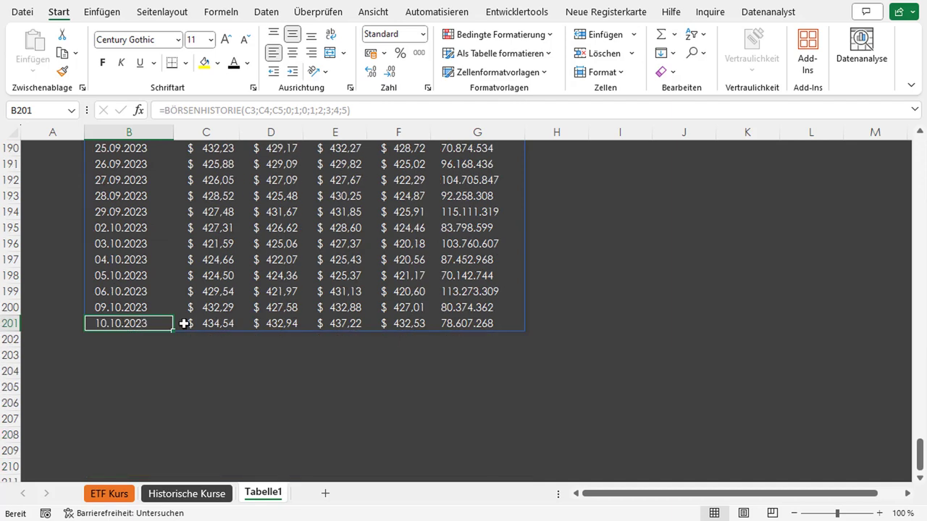
{"action": "key", "text": "ctrl+Up"}
{"action": "scroll", "coordinate": [178, 234], "scroll_direction": "up", "scroll_amount": 2}
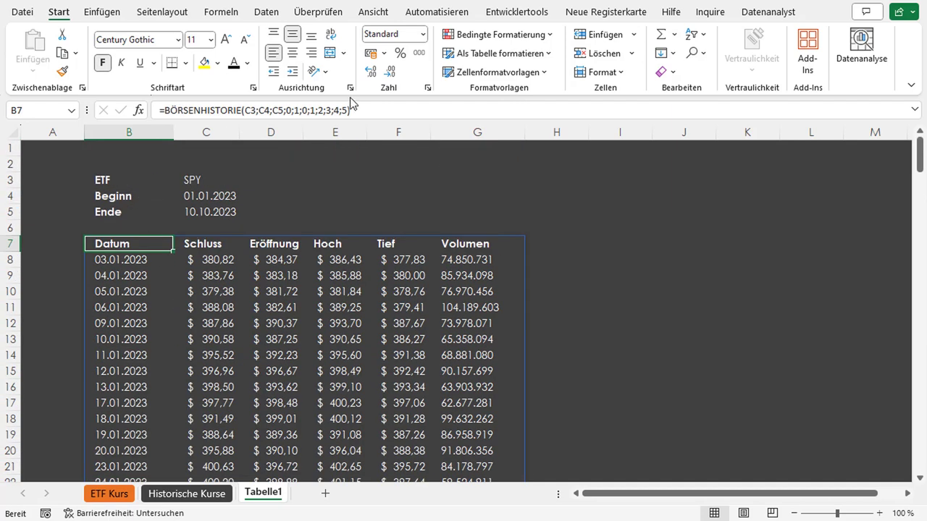
- Change the formula's interval argument from 0 to 1 (Wöchentlich)
{"action": "left_click", "coordinate": [302, 110]}
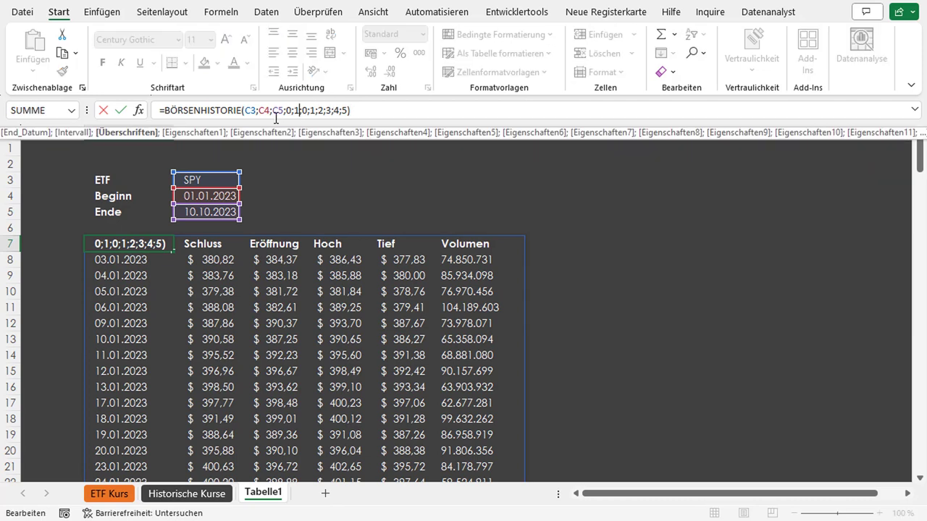
{"action": "key", "text": "Left"}
{"action": "key", "text": "Left"}
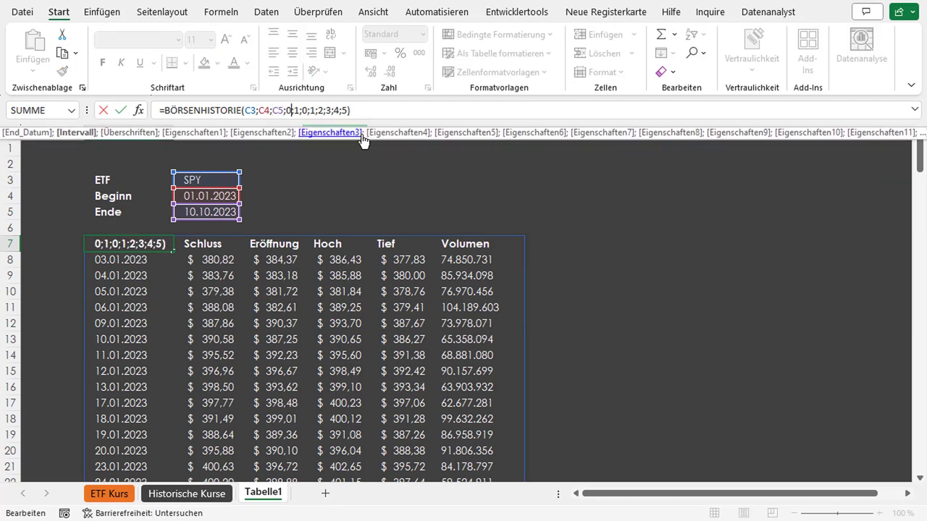
{"action": "key", "text": "BackSpace"}
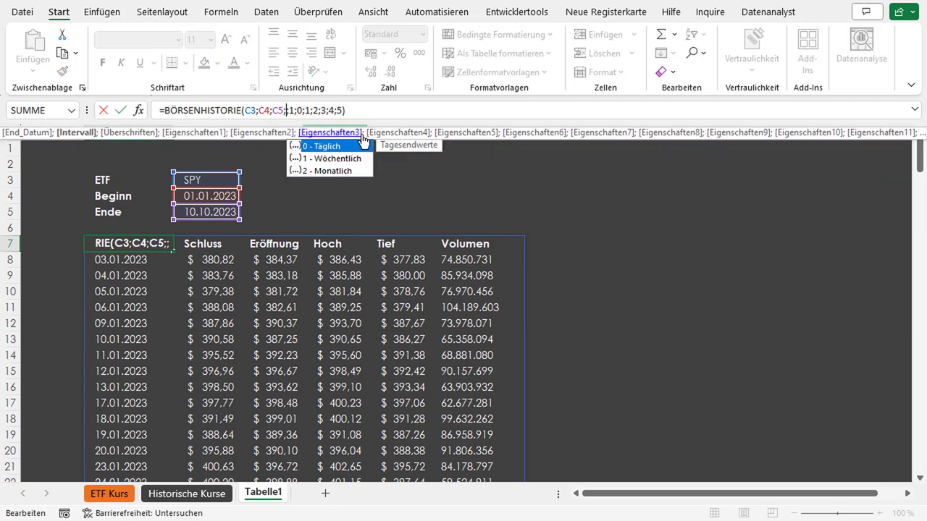
{"action": "key", "text": "Down"}
{"action": "key", "text": "Tab"}
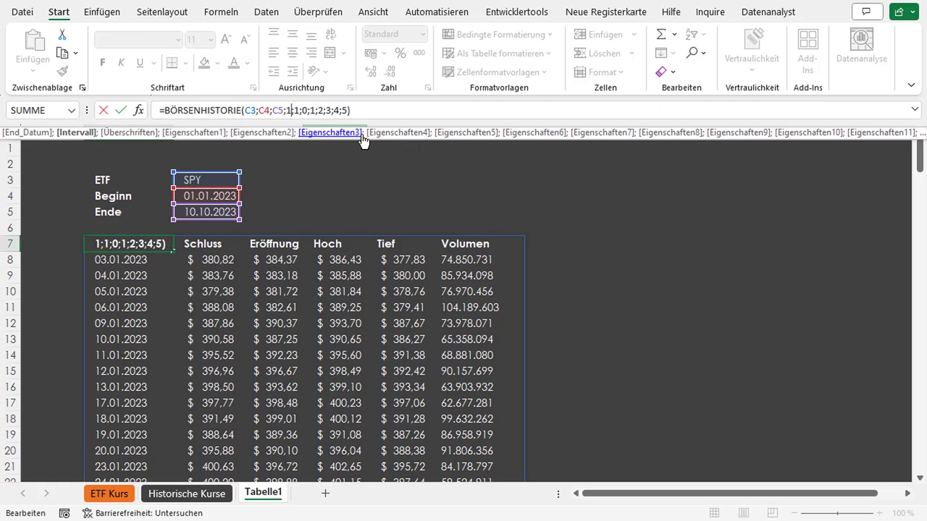
{"action": "key", "text": "Return"}
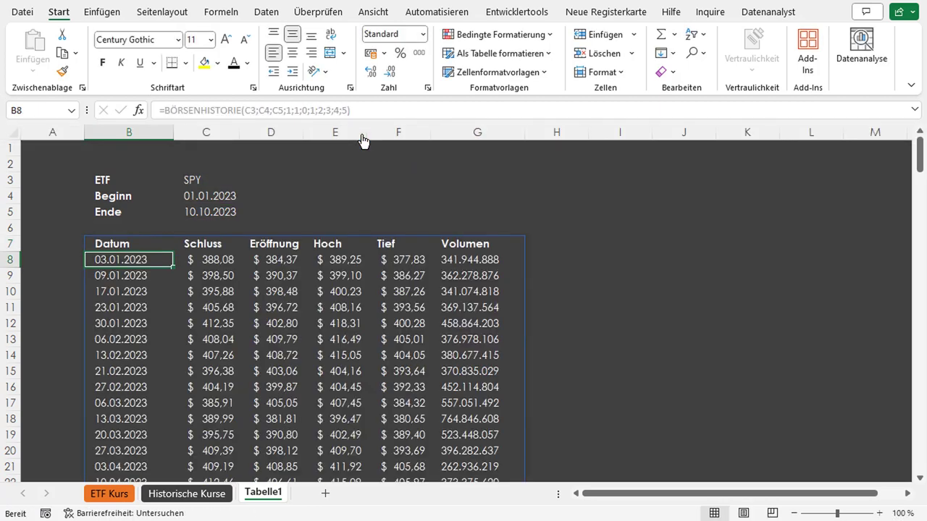
{"action": "key", "text": "Up"}
- Inspect the first date and the Eröffnung, Hoch and Tief header cells of the weekly table
{"action": "left_click", "coordinate": [147, 263]}
{"action": "scroll", "coordinate": [263, 266], "scroll_direction": "down", "scroll_amount": 1}
{"action": "scroll", "coordinate": [239, 263], "scroll_direction": "up", "scroll_amount": 1}
{"action": "left_click", "coordinate": [295, 245]}
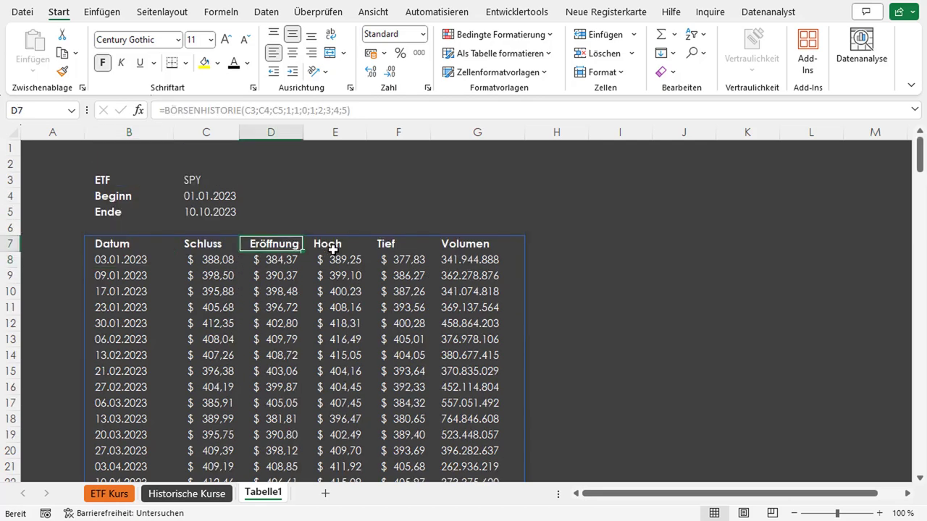
{"action": "left_click", "coordinate": [358, 247]}
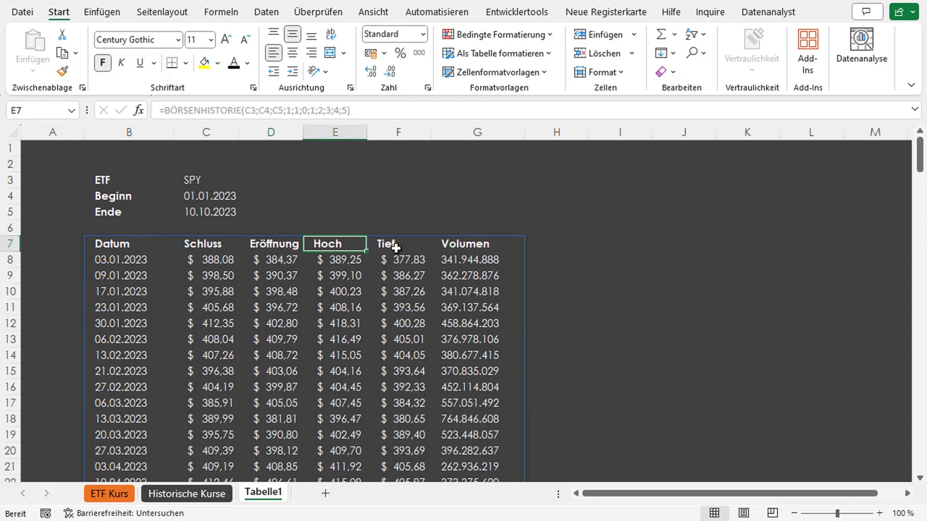
{"action": "left_click", "coordinate": [399, 248]}
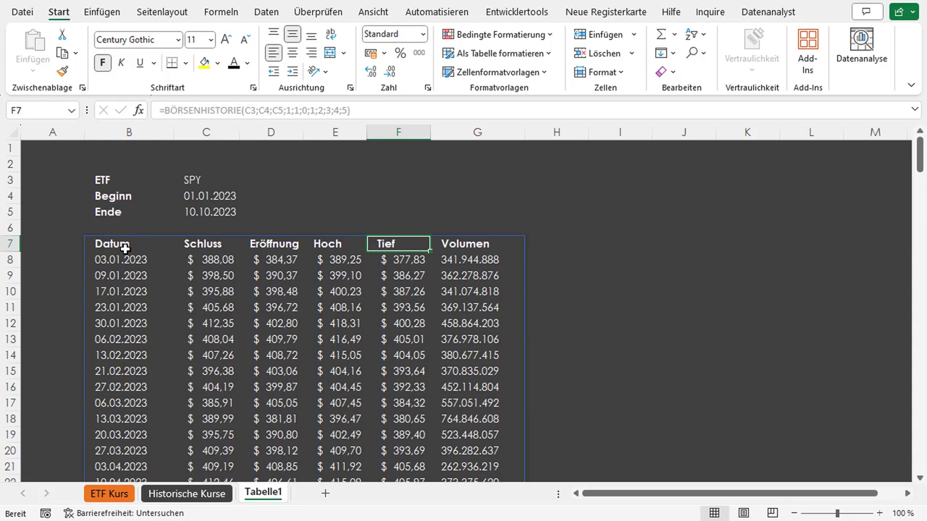
- Insert three blank rows above the price table
{"action": "mouse_move", "coordinate": [125, 248]}
{"action": "left_mouse_down"}
{"action": "mouse_move", "coordinate": [499, 354]}
{"action": "mouse_move", "coordinate": [500, 371]}
{"action": "left_mouse_up"}
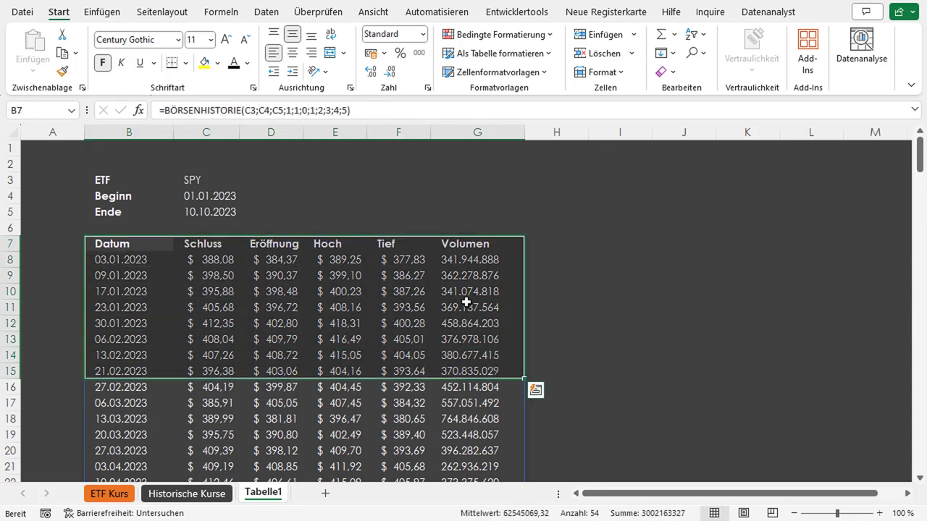
{"action": "left_click", "coordinate": [638, 244]}
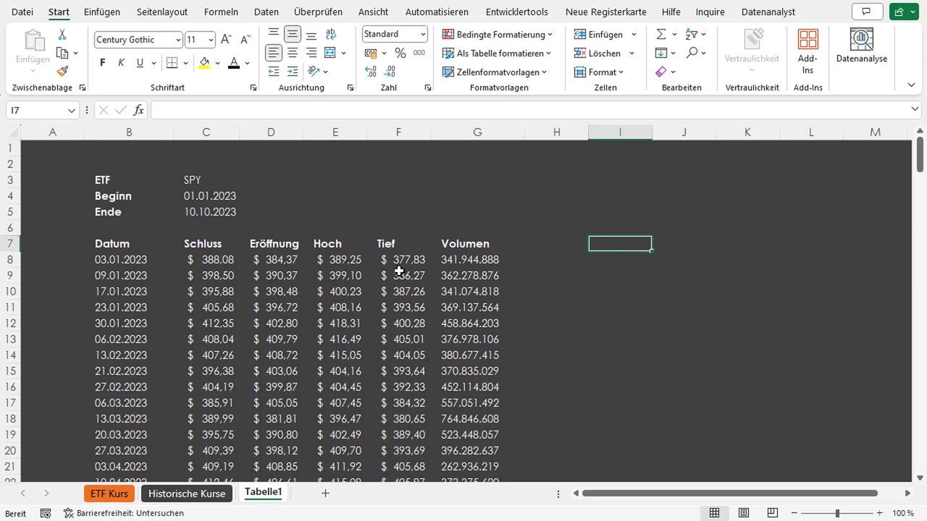
{"action": "right_click", "coordinate": [7, 227]}
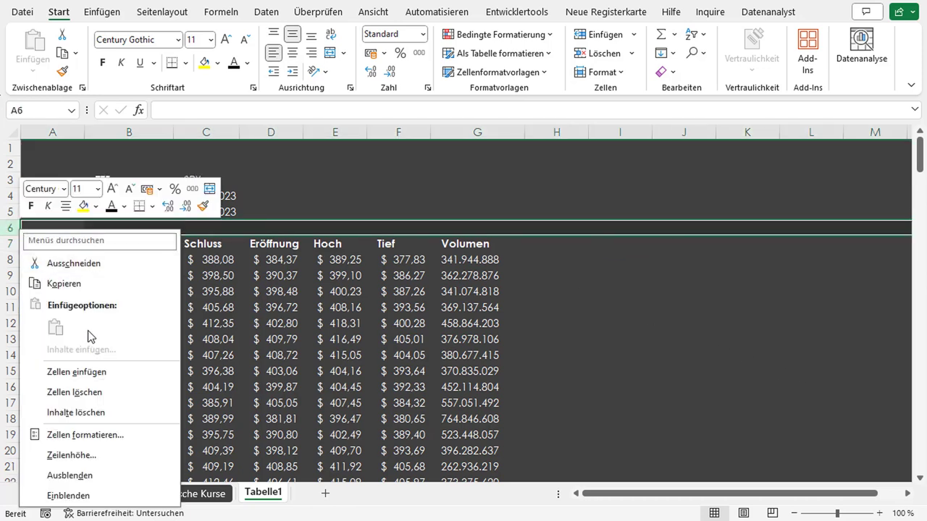
{"action": "left_click", "coordinate": [101, 372]}
{"action": "left_click_drag", "start_coordinate": [10, 243], "coordinate": [11, 226]}
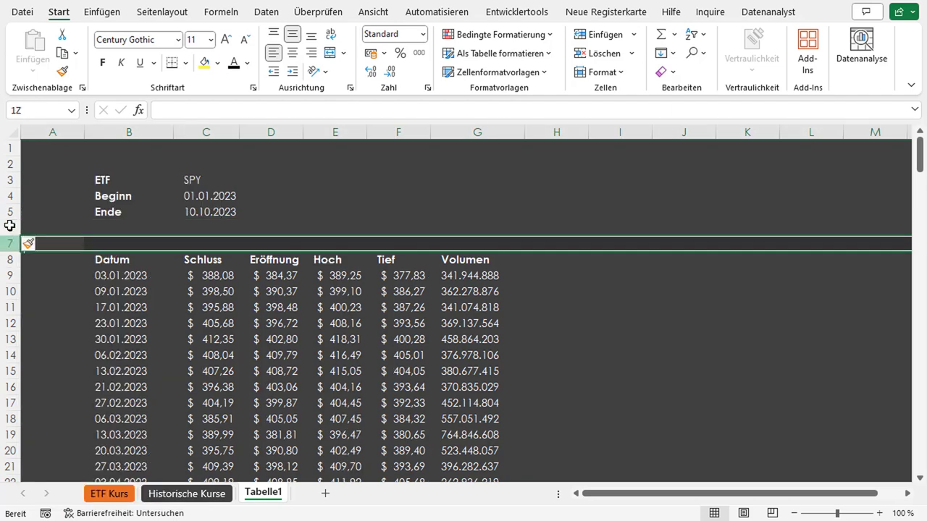
{"action": "right_click", "coordinate": [83, 226]}
{"action": "left_click", "coordinate": [155, 367]}
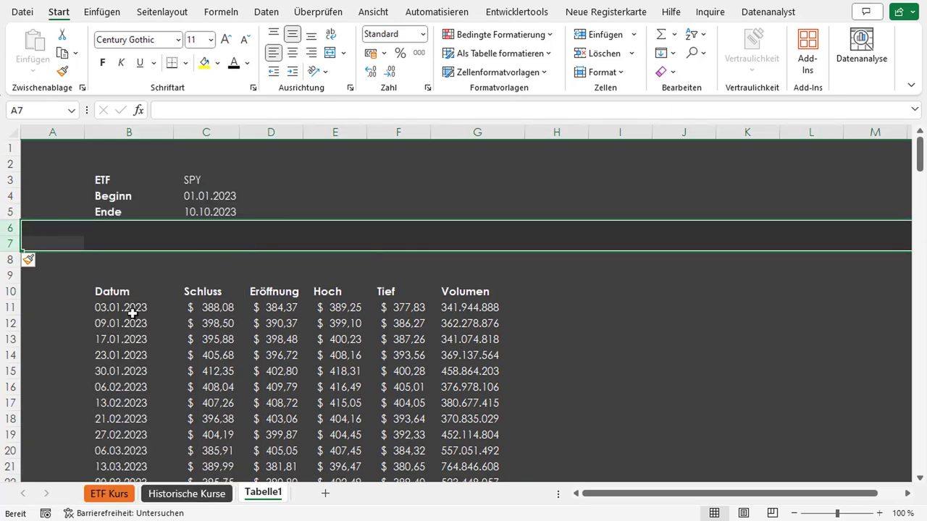
- Insert eight more blank rows so the table starts at row 18
{"action": "left_click_drag", "start_coordinate": [10, 227], "coordinate": [11, 281]}
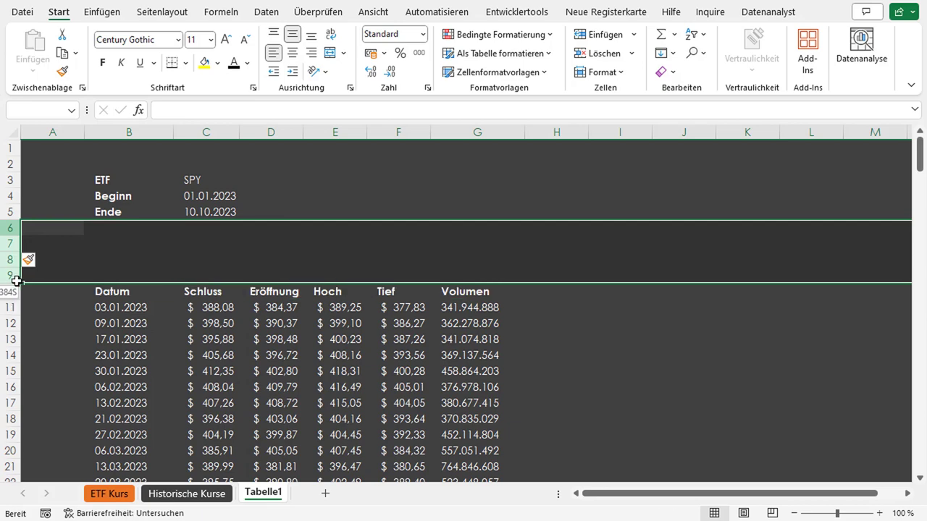
{"action": "right_click", "coordinate": [14, 232]}
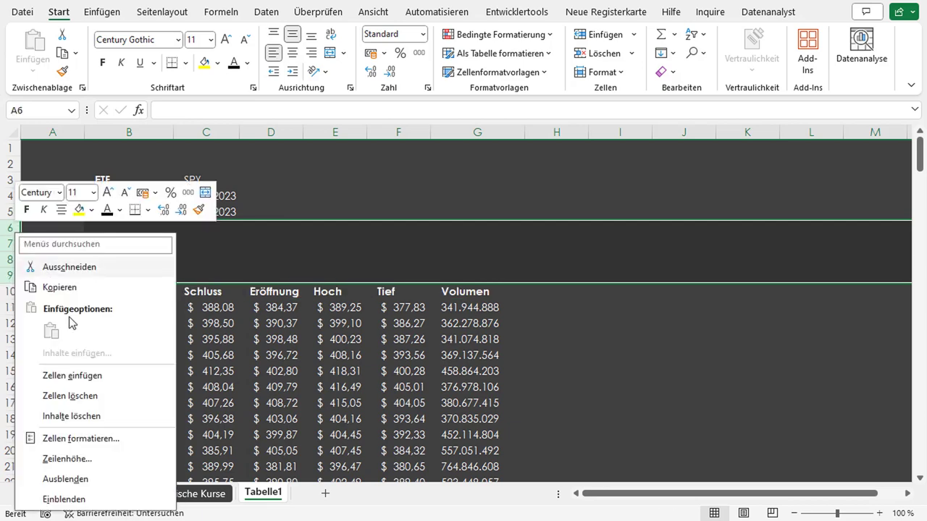
{"action": "left_click", "coordinate": [86, 375]}
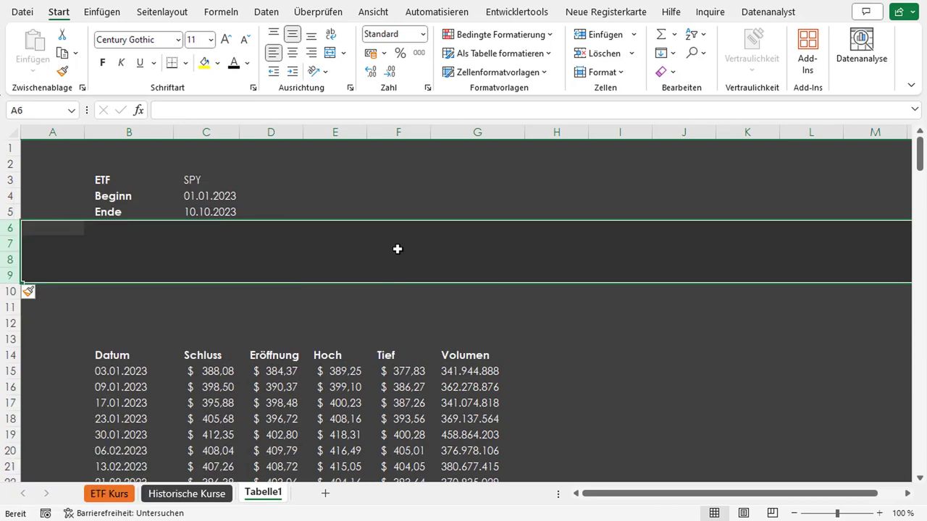
{"action": "right_click", "coordinate": [18, 227]}
{"action": "left_click", "coordinate": [89, 370]}
{"action": "left_click", "coordinate": [353, 206]}
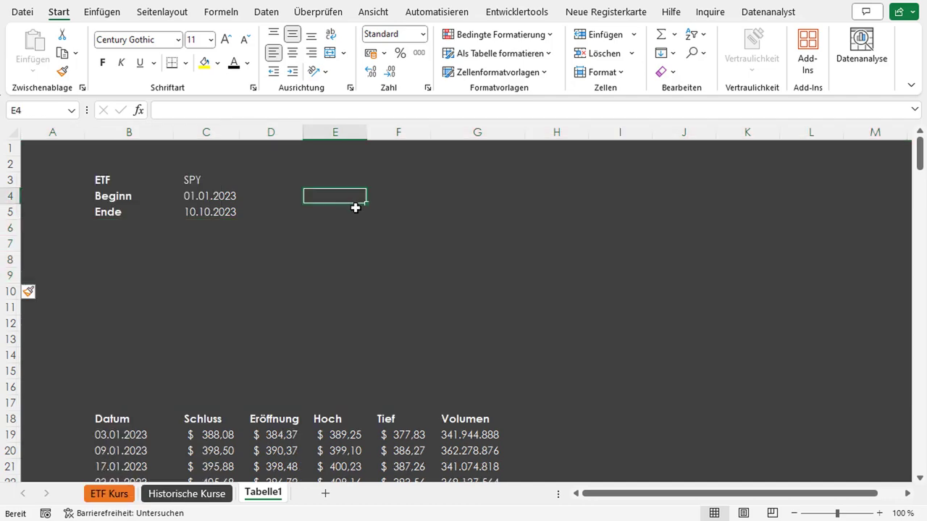
{"action": "left_click", "coordinate": [113, 241]}
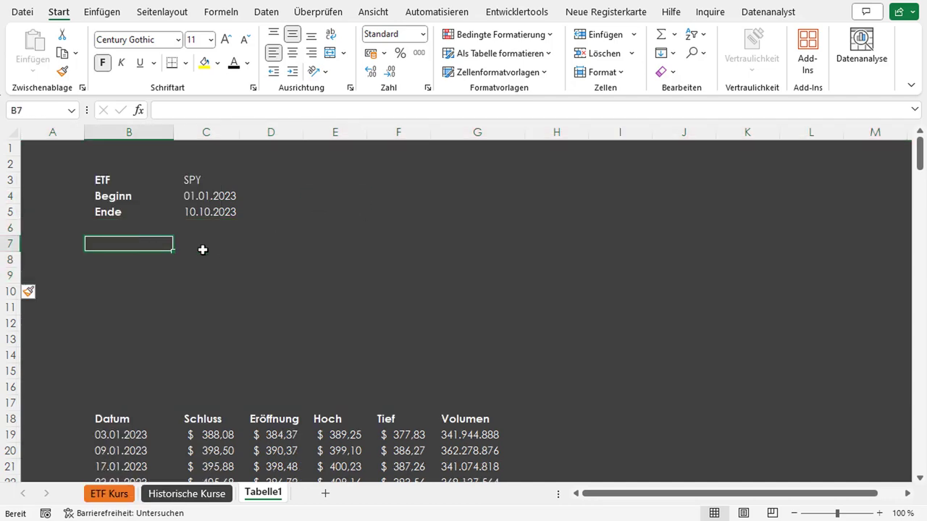
{"action": "scroll", "coordinate": [203, 249], "scroll_direction": "down", "scroll_amount": 2}
- Insert a line chart of the B18 price table and place it beside the ETF details
{"action": "left_click", "coordinate": [124, 327]}
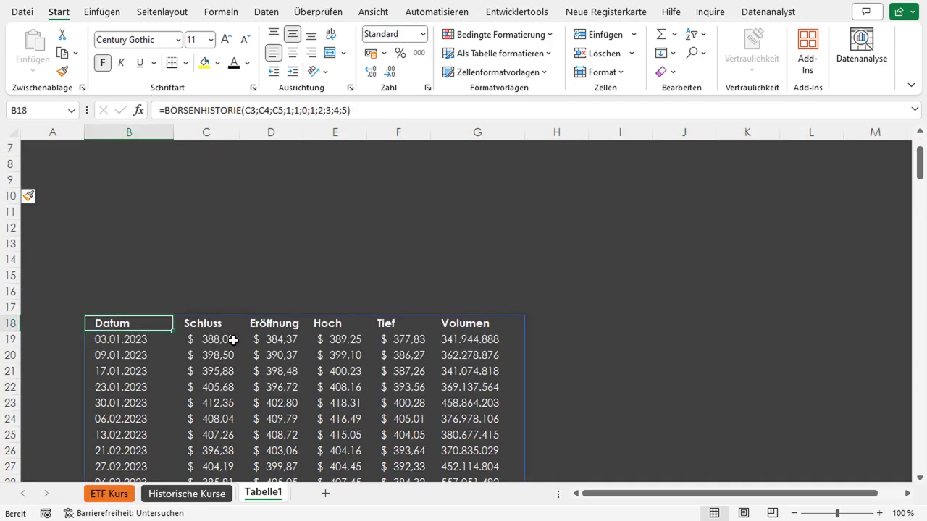
{"action": "key", "text": "ctrl+shift+Right"}
{"action": "key", "text": "ctrl+shift+Down"}
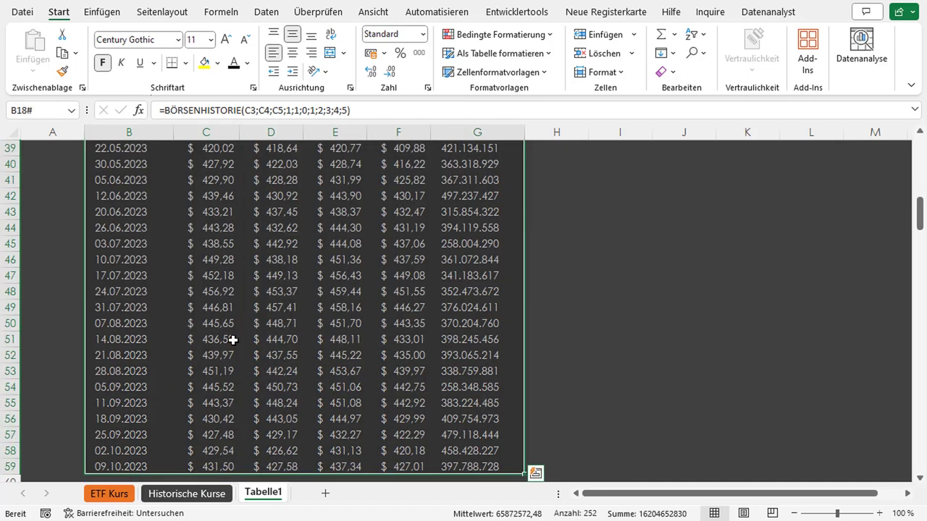
{"action": "scroll", "coordinate": [306, 257], "scroll_direction": "down", "scroll_amount": 1}
{"action": "scroll", "coordinate": [306, 257], "scroll_direction": "up", "scroll_amount": 10}
{"action": "scroll", "coordinate": [306, 258], "scroll_direction": "up", "scroll_amount": 4}
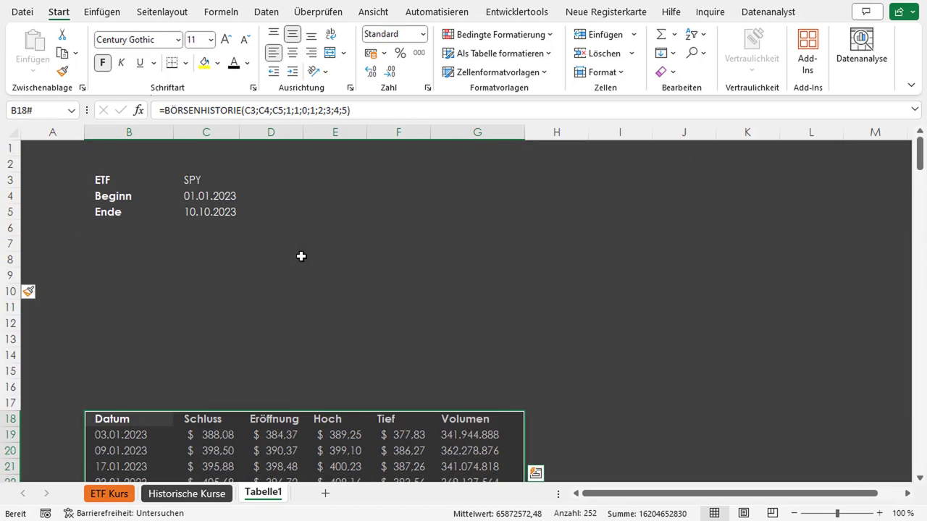
{"action": "left_click", "coordinate": [266, 13]}
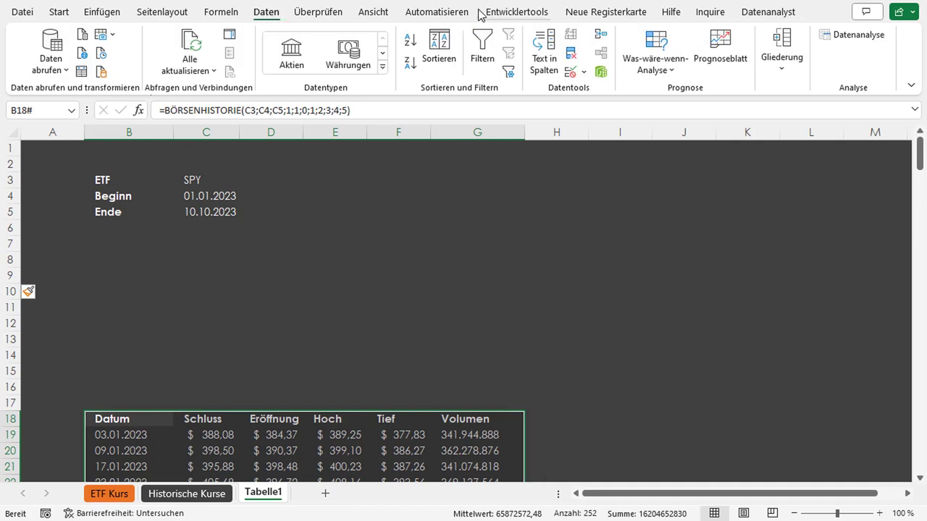
{"action": "left_click", "coordinate": [91, 12]}
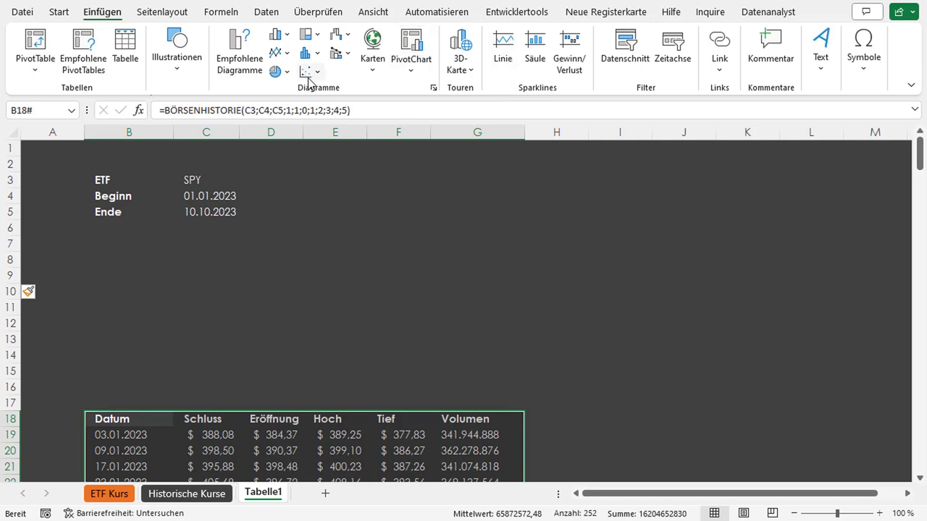
{"action": "left_click", "coordinate": [289, 55]}
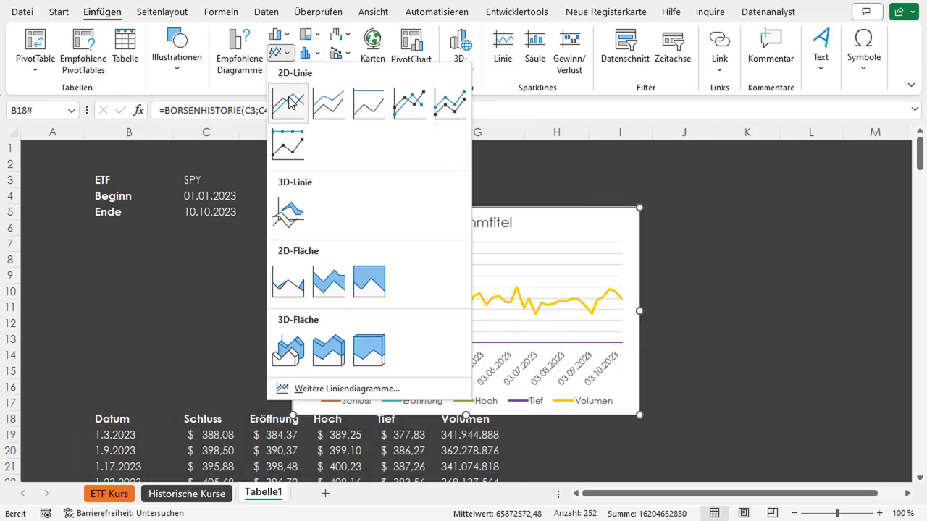
{"action": "left_click", "coordinate": [288, 102]}
{"action": "mouse_move", "coordinate": [428, 209]}
{"action": "left_mouse_down"}
{"action": "mouse_move", "coordinate": [283, 204]}
{"action": "mouse_move", "coordinate": [382, 170]}
{"action": "left_mouse_up"}
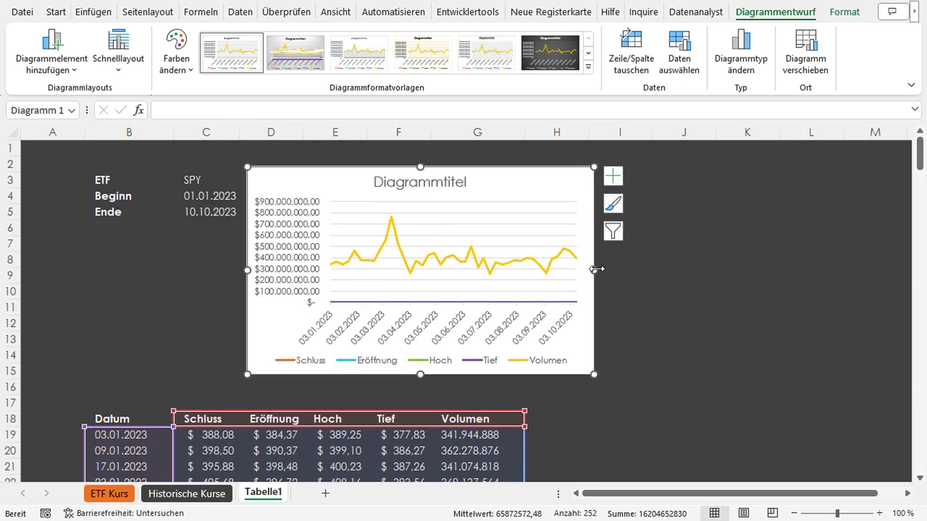
{"action": "left_click_drag", "start_coordinate": [594, 270], "coordinate": [737, 268]}
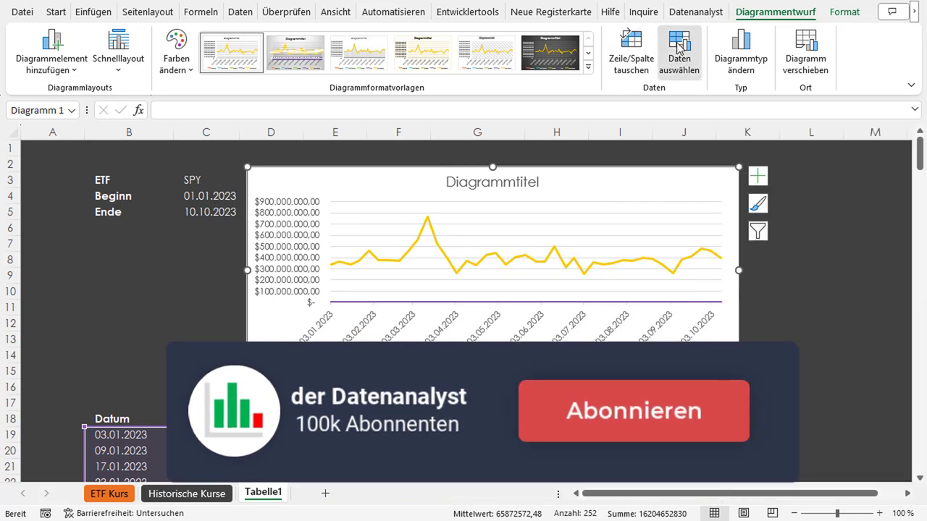
- In Daten auswählen, uncheck the Eröffnung and Hoch series, leaving Schluss plotted
{"action": "left_click", "coordinate": [678, 54]}
{"action": "left_click_drag", "start_coordinate": [428, 218], "coordinate": [547, 176]}
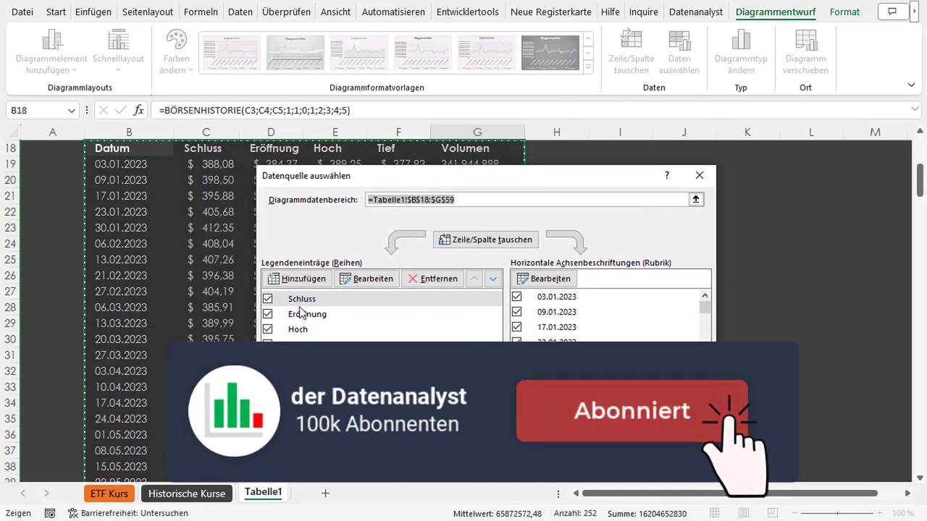
{"action": "left_click", "coordinate": [267, 314]}
{"action": "left_click", "coordinate": [267, 330]}
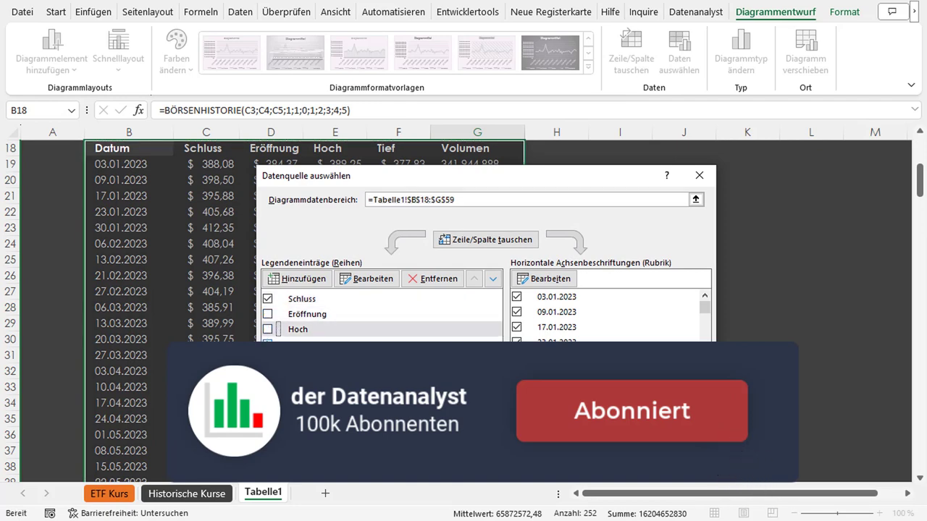
{"action": "key", "text": "Return"}
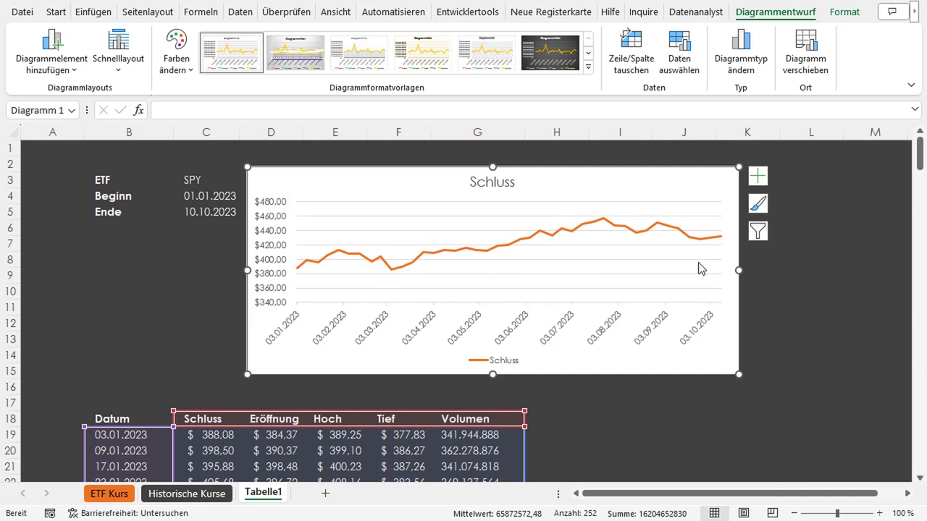
- Enlarge the chart down to about row 16
{"action": "left_click", "coordinate": [196, 180]}
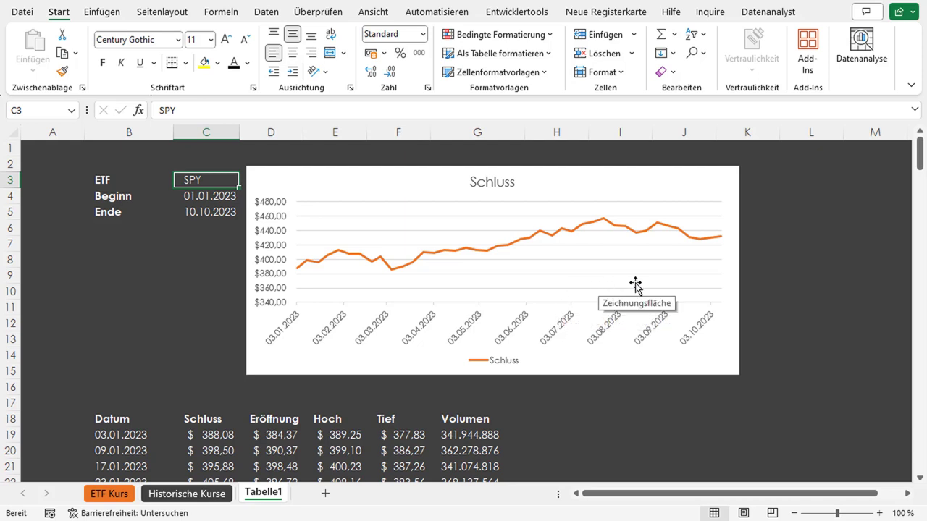
{"action": "left_click", "coordinate": [739, 373]}
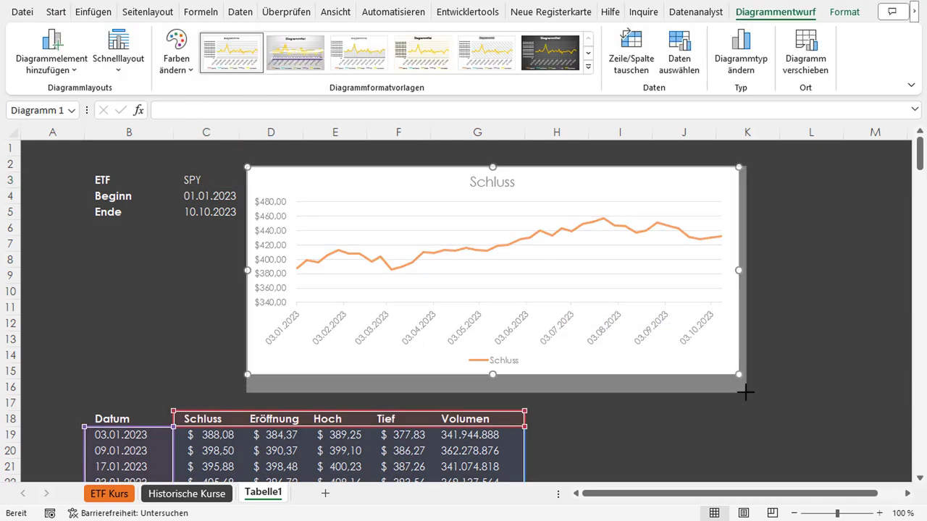
{"action": "left_click_drag", "start_coordinate": [735, 373], "coordinate": [746, 391]}
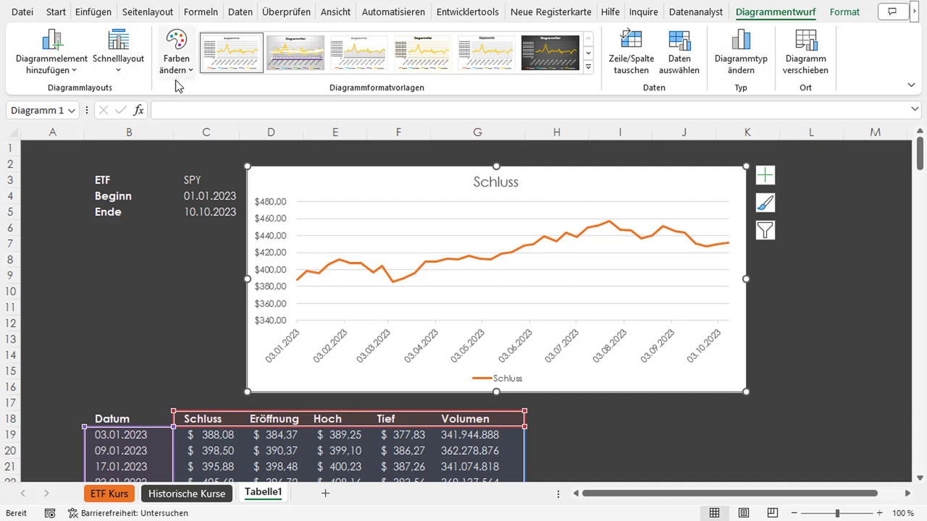
{"action": "left_click", "coordinate": [741, 71]}
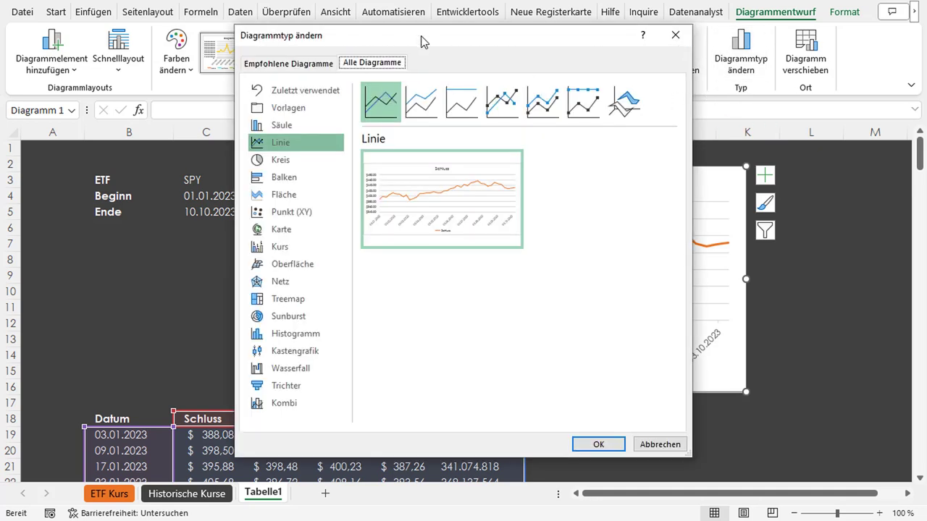
{"action": "left_click_drag", "start_coordinate": [421, 41], "coordinate": [480, 44]}
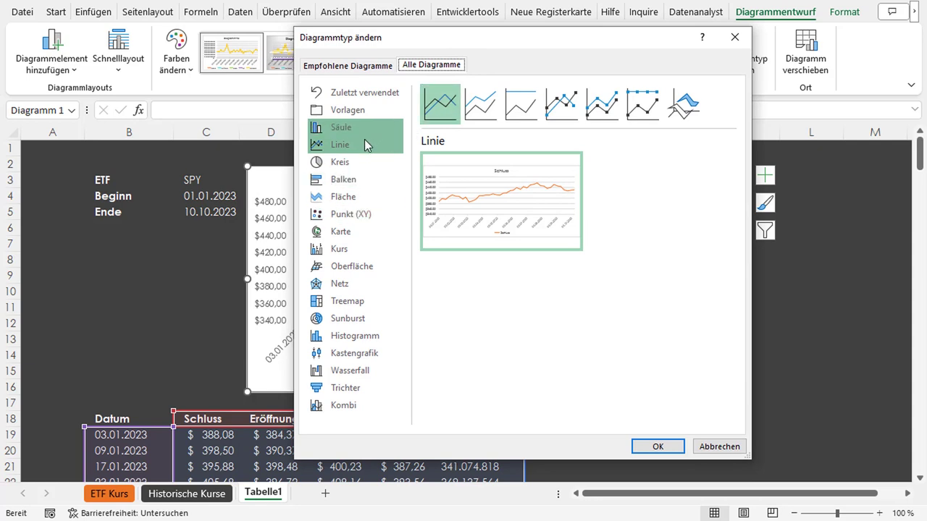
{"action": "left_click", "coordinate": [341, 249]}
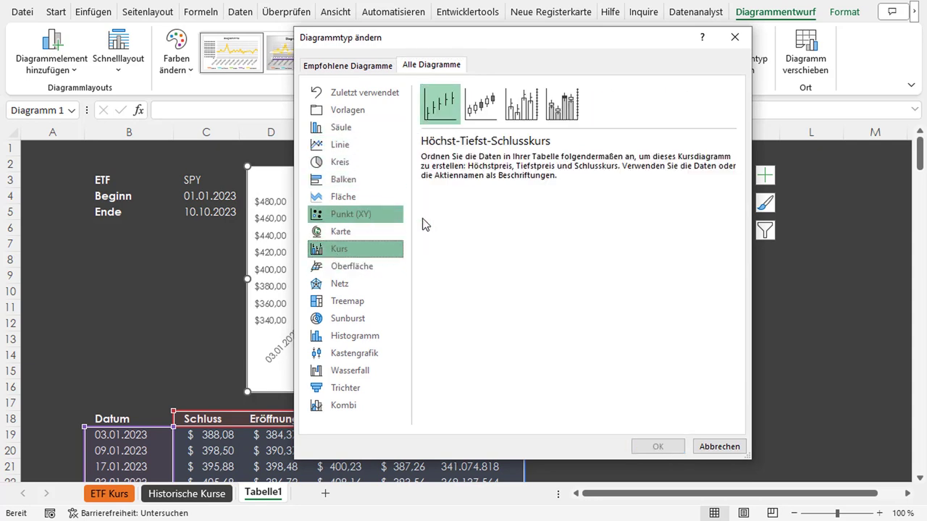
{"action": "left_click", "coordinate": [480, 104]}
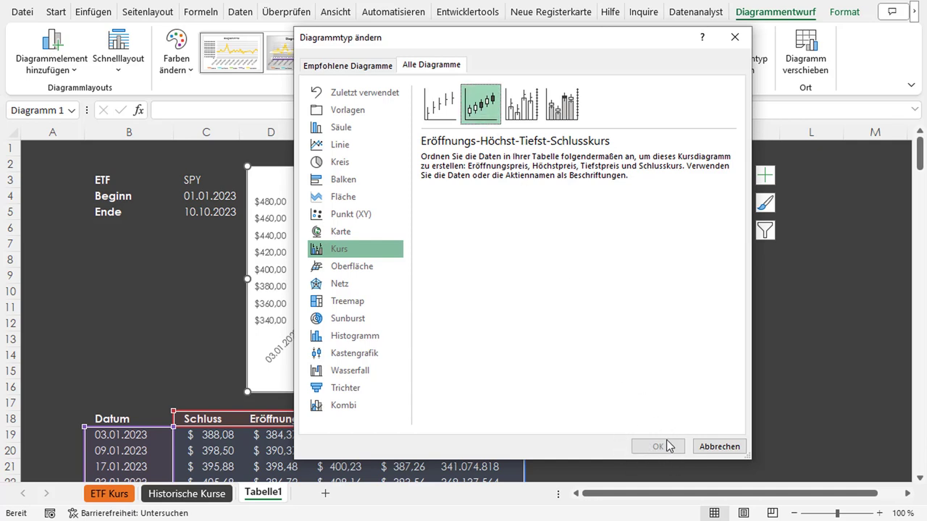
{"action": "left_click", "coordinate": [721, 447]}
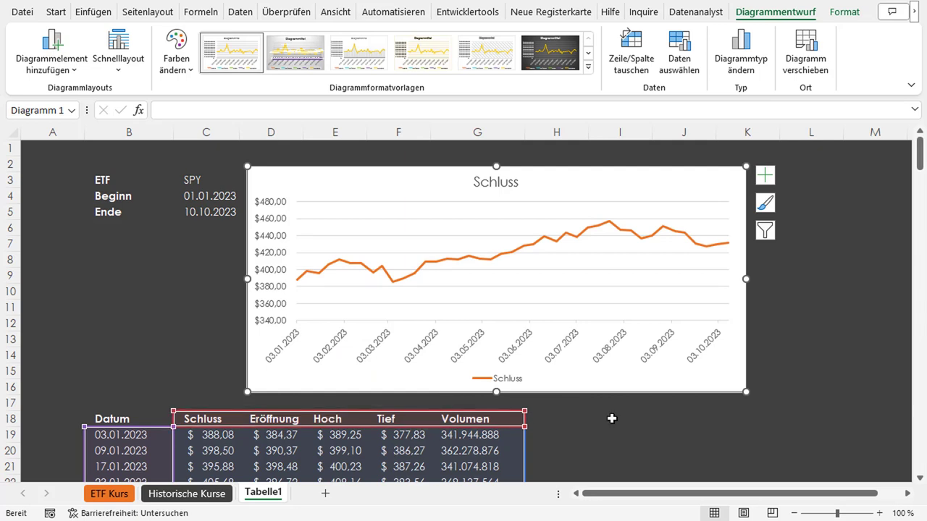
{"action": "left_click", "coordinate": [577, 432]}
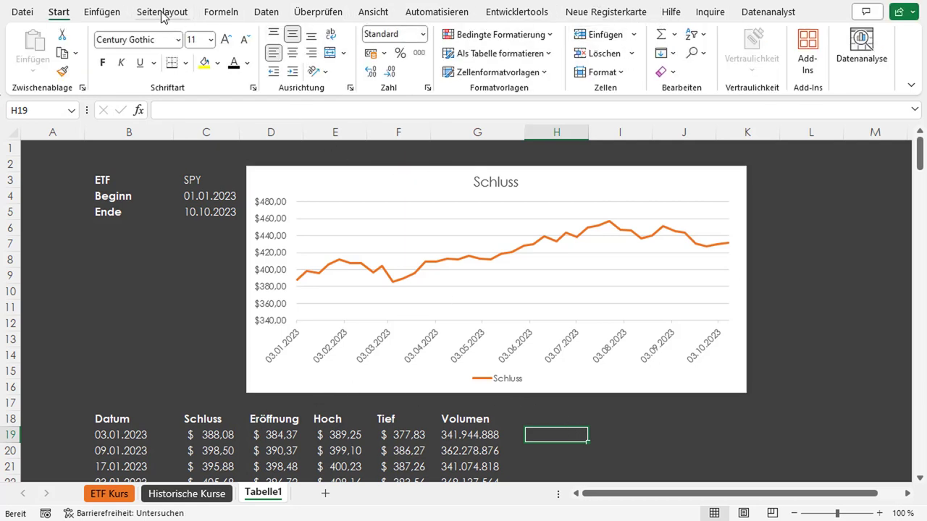
{"action": "left_click", "coordinate": [116, 14]}
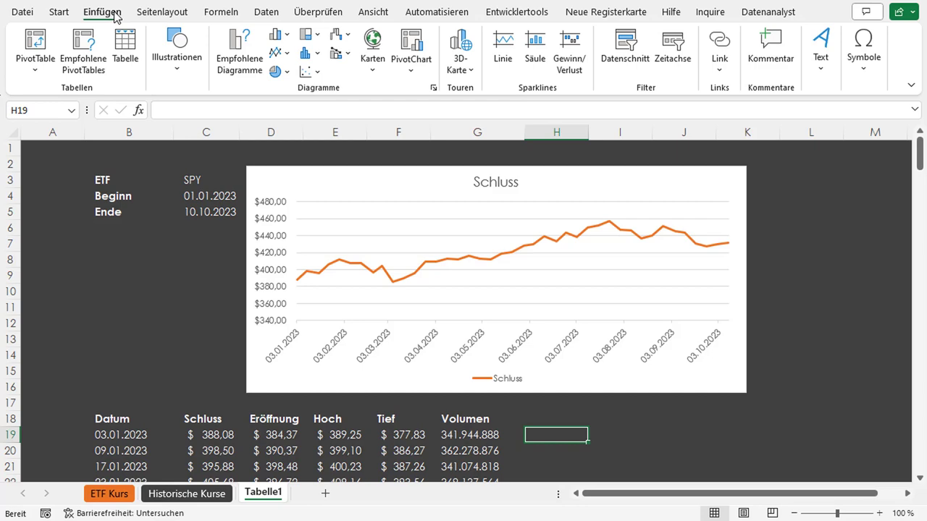
{"action": "left_click", "coordinate": [421, 210]}
{"action": "left_click", "coordinate": [735, 57]}
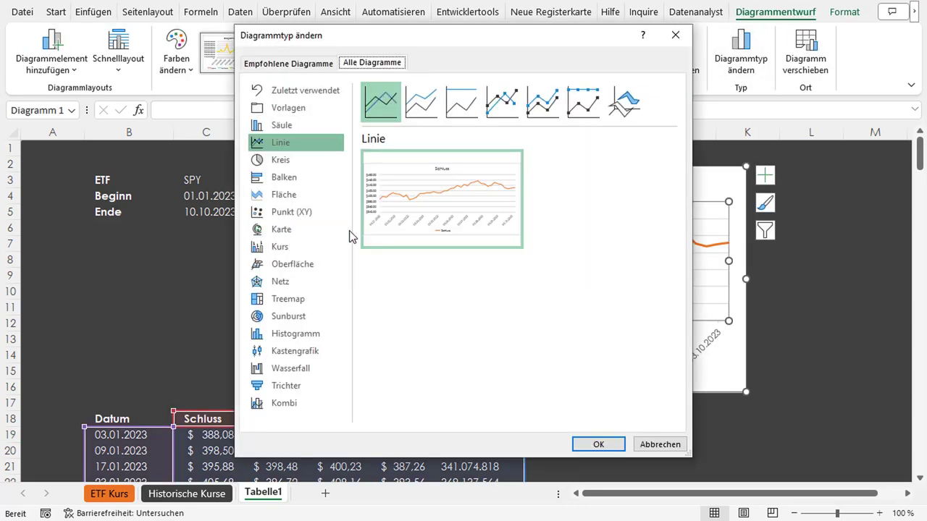
{"action": "left_click", "coordinate": [315, 247]}
{"action": "left_click", "coordinate": [434, 109]}
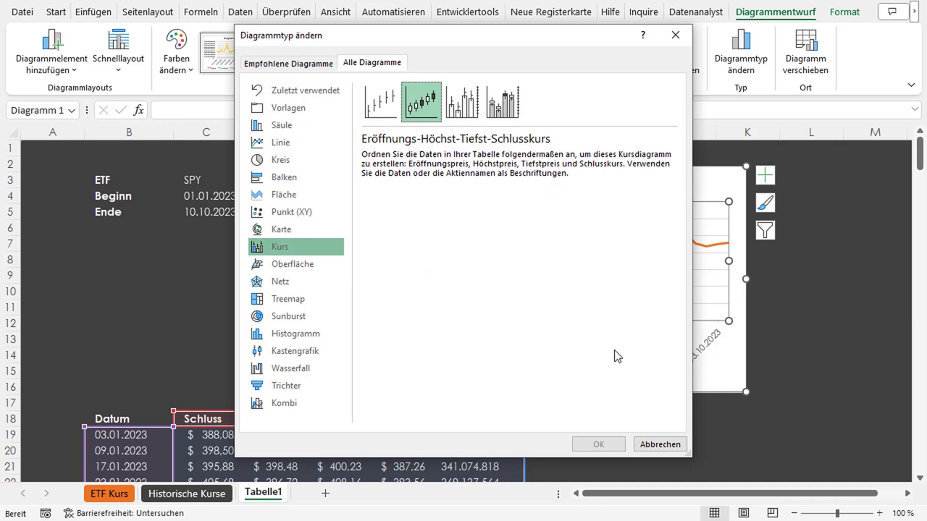
{"action": "left_click", "coordinate": [660, 444]}
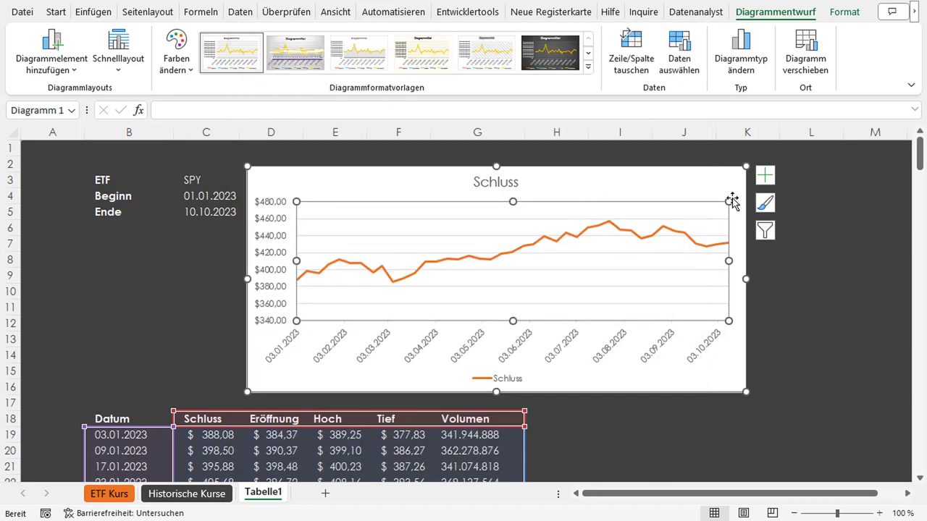
- Add the Eröffnung, Hoch and Tief series back into the chart's data source
{"action": "left_click", "coordinate": [680, 58]}
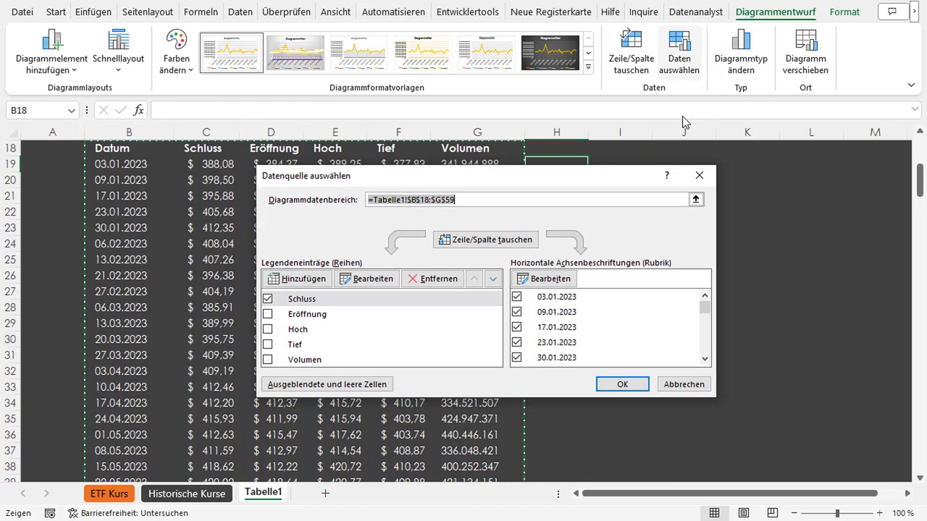
{"action": "left_click", "coordinate": [268, 314]}
{"action": "left_click", "coordinate": [268, 329]}
{"action": "left_click", "coordinate": [268, 345]}
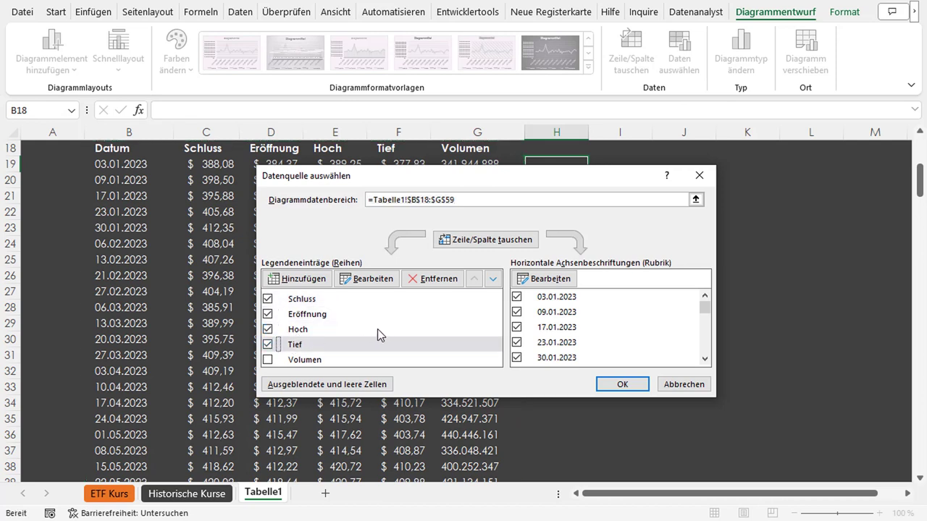
- Move Eröffnung to the top and Schluss below Tief, then confirm the series order
{"action": "left_click", "coordinate": [305, 314]}
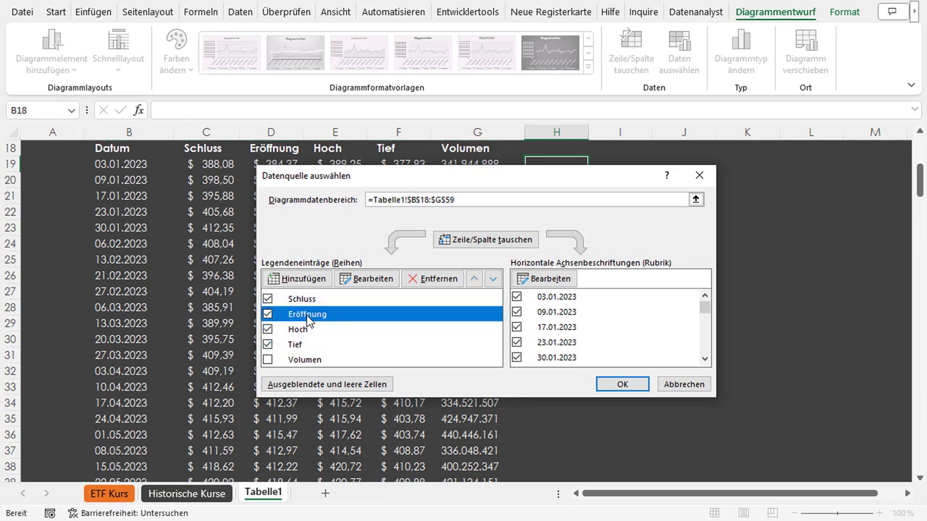
{"action": "left_click", "coordinate": [475, 279]}
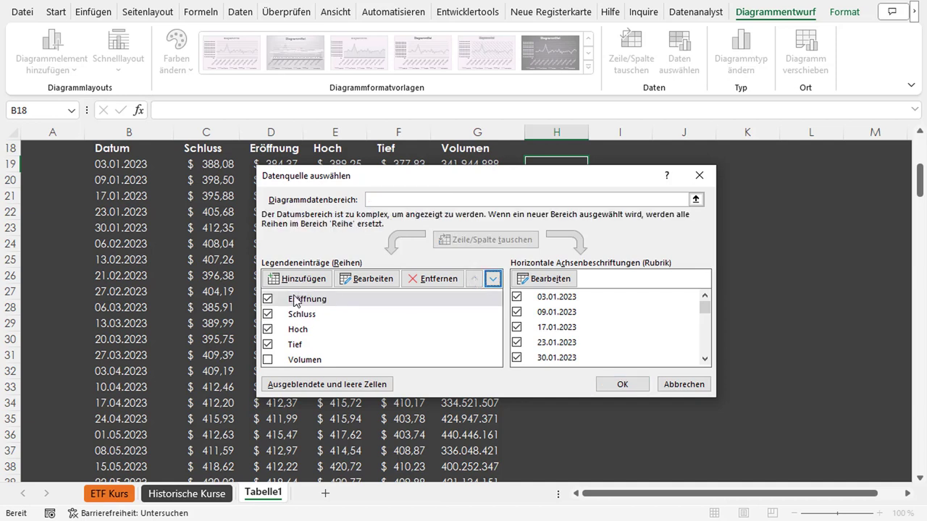
{"action": "left_click", "coordinate": [332, 316]}
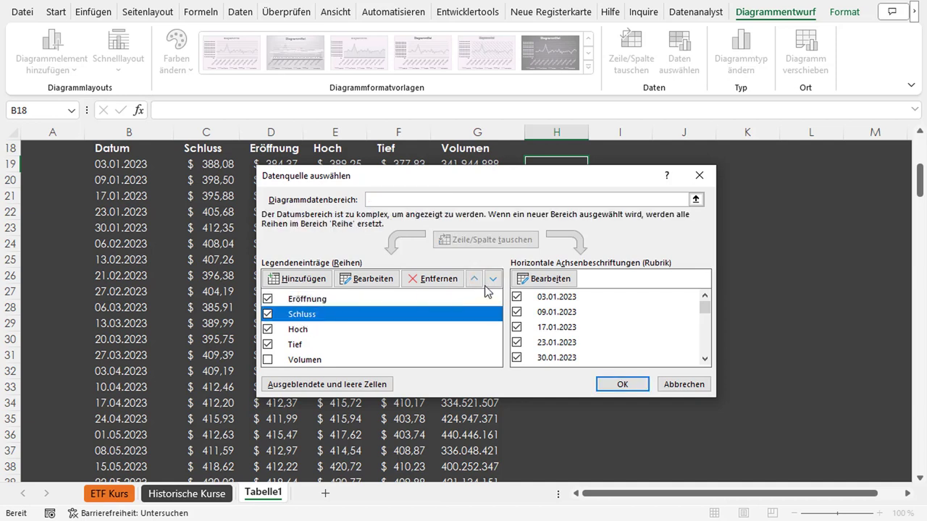
{"action": "left_click", "coordinate": [492, 279]}
{"action": "left_click", "coordinate": [493, 279]}
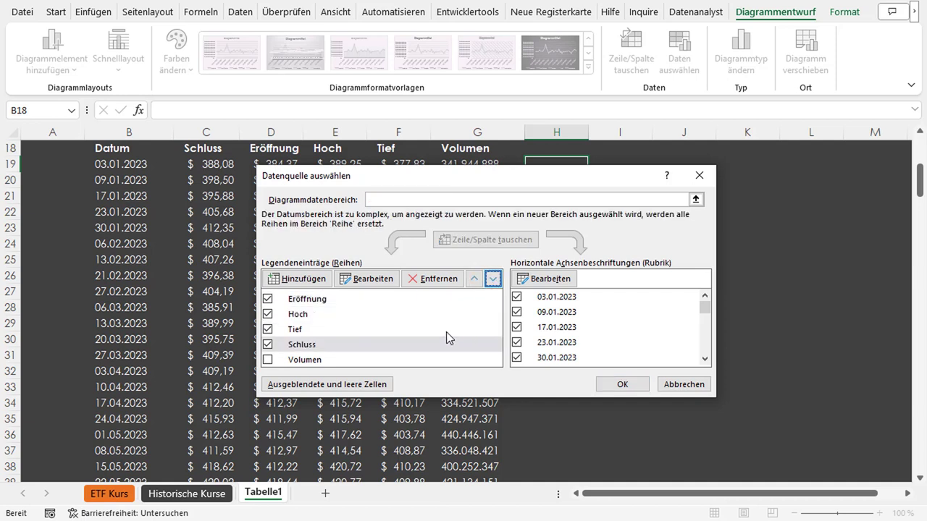
{"action": "left_click", "coordinate": [640, 385]}
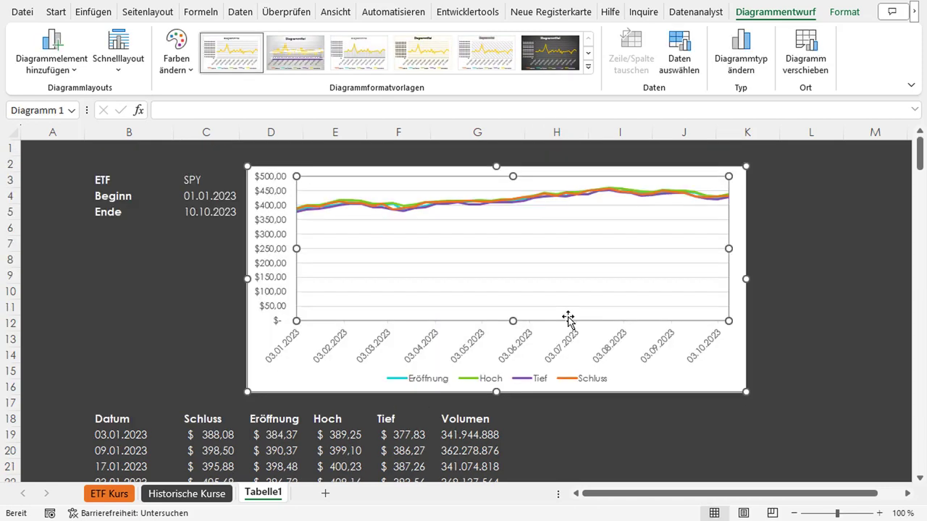
{"action": "scroll", "coordinate": [568, 318], "scroll_direction": "down", "scroll_amount": 1}
- Change the chart type to the Kurs open-high-low-close stock chart
{"action": "left_click", "coordinate": [745, 58]}
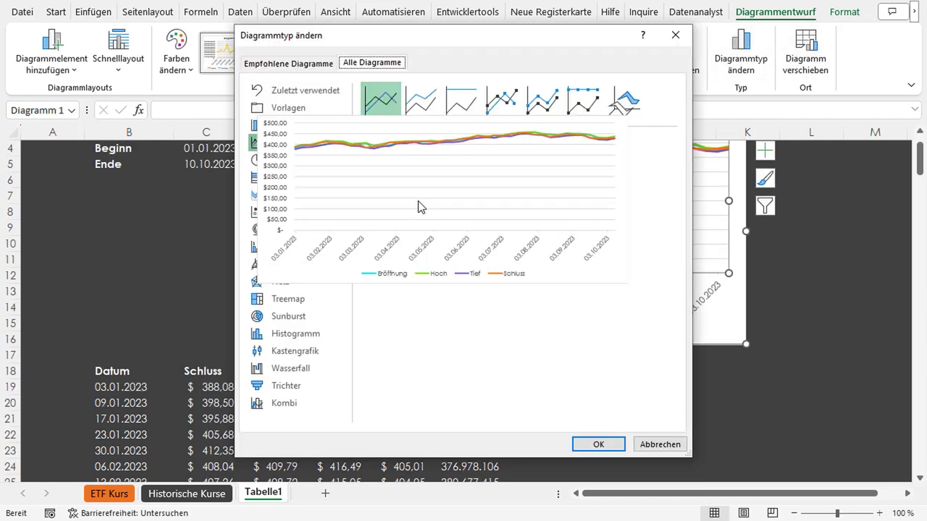
{"action": "left_click", "coordinate": [284, 247]}
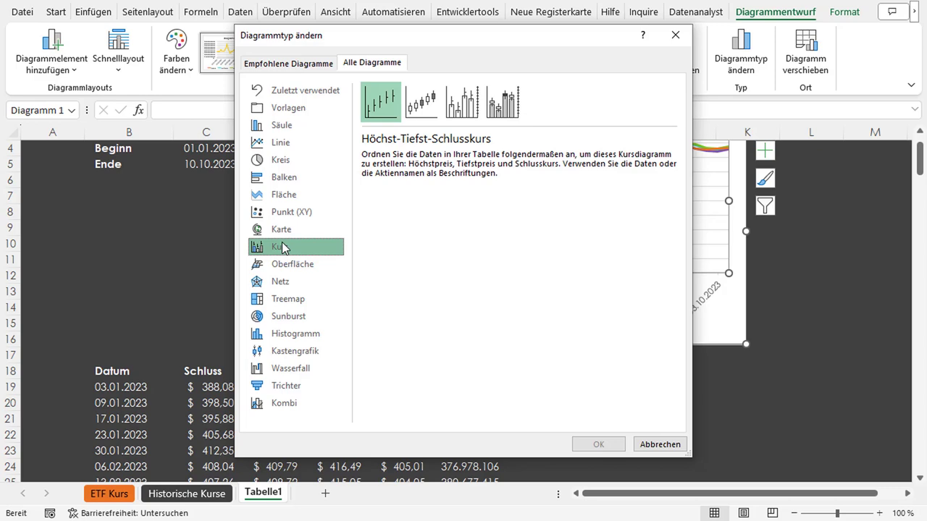
{"action": "left_click", "coordinate": [430, 105]}
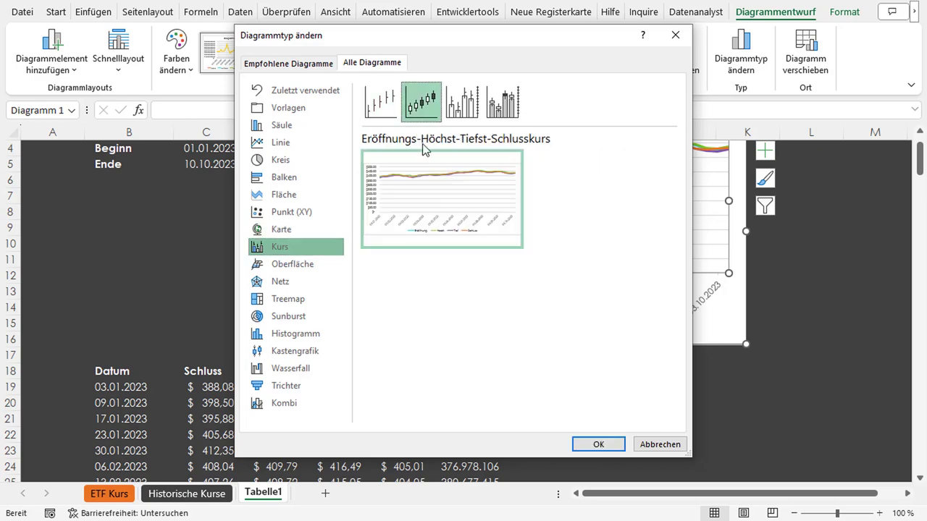
{"action": "left_click", "coordinate": [612, 443]}
{"action": "scroll", "coordinate": [736, 304], "scroll_direction": "up", "scroll_amount": 1}
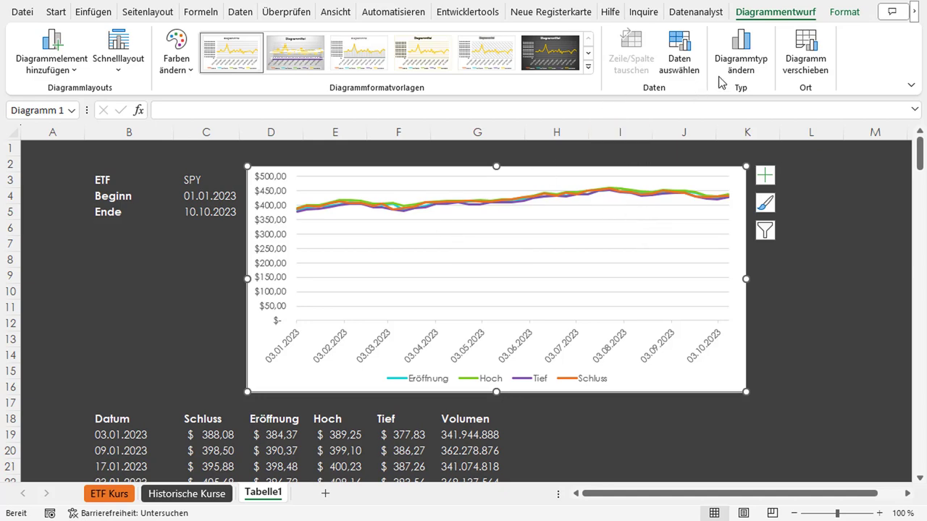
- Reapply the open-high-low-close stock chart type, then select and deselect the chart
{"action": "left_click", "coordinate": [740, 61]}
{"action": "left_click", "coordinate": [283, 247]}
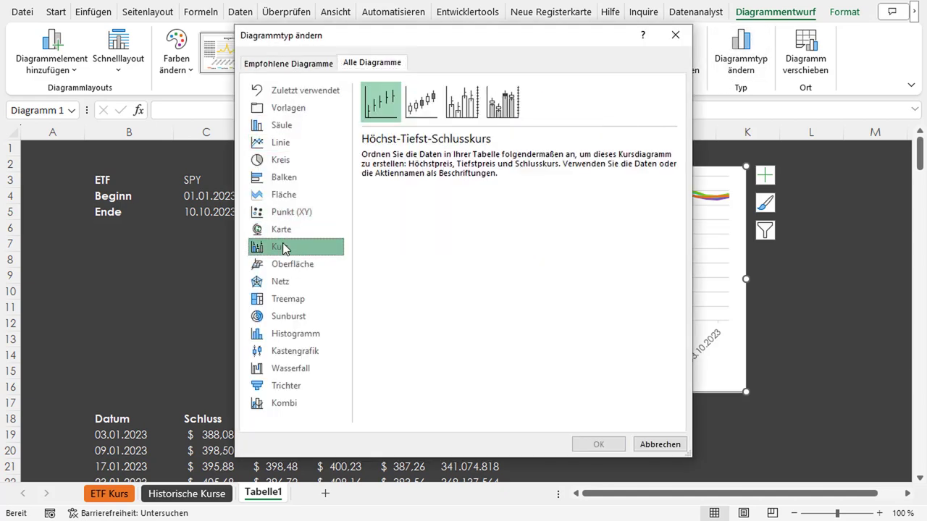
{"action": "left_click", "coordinate": [422, 101]}
{"action": "mouse_move", "coordinate": [442, 200]}
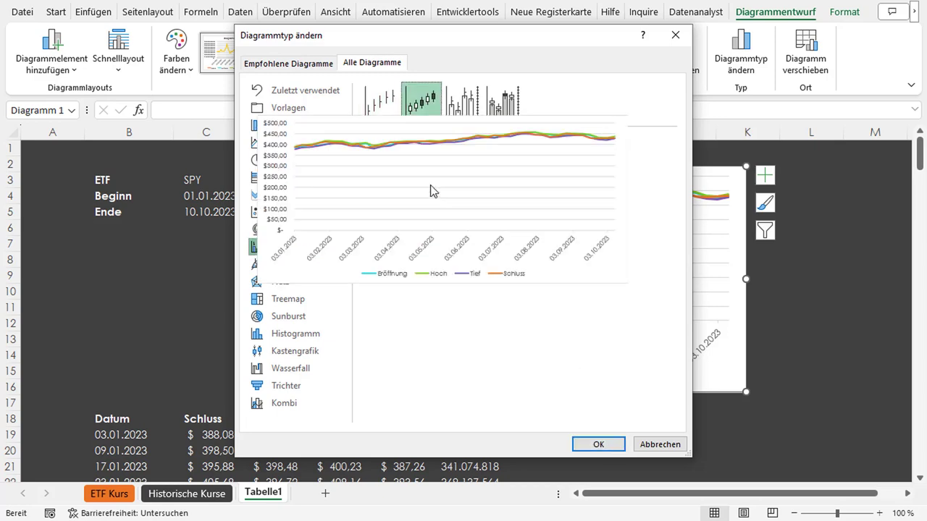
{"action": "left_click", "coordinate": [597, 444]}
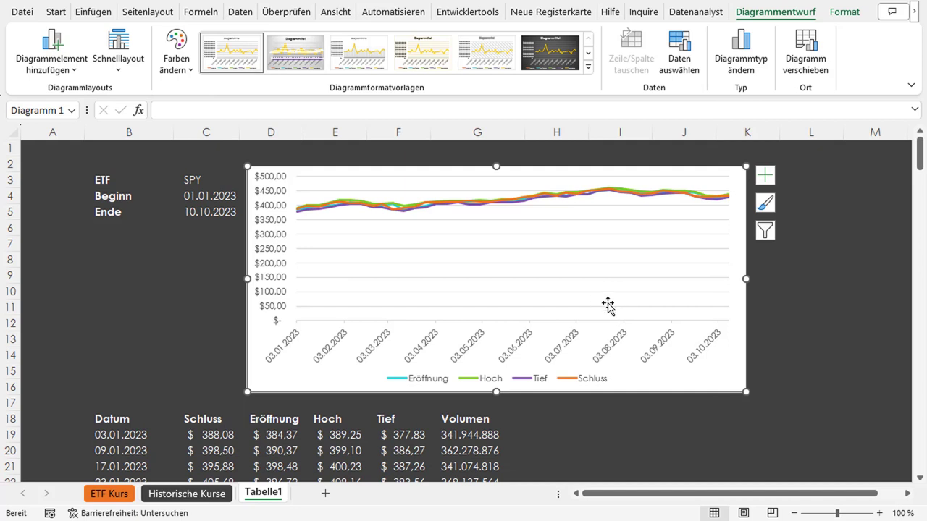
{"action": "left_click", "coordinate": [492, 278]}
{"action": "left_click", "coordinate": [772, 310]}
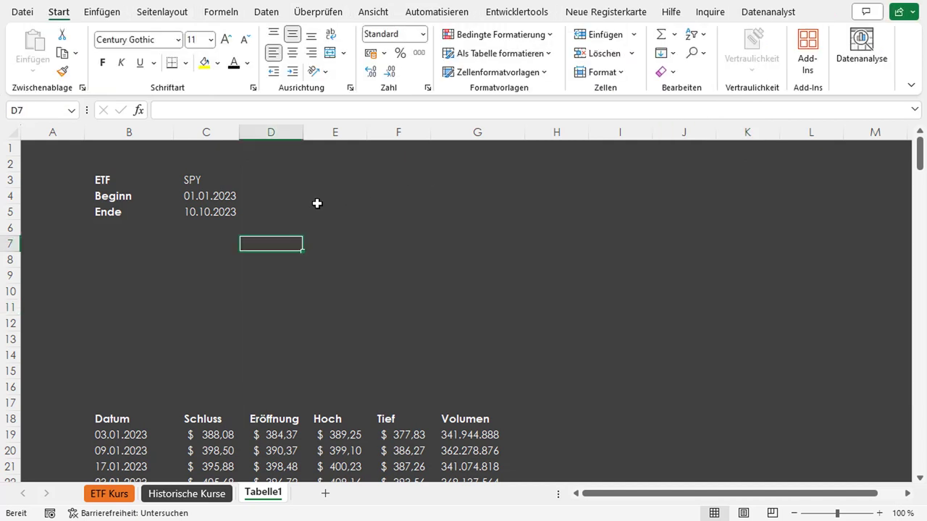
- Select the price table from Datum through Tief (B18:F59) on the Einfügen ribbon
{"action": "left_click", "coordinate": [310, 196]}
{"action": "left_click", "coordinate": [116, 16]}
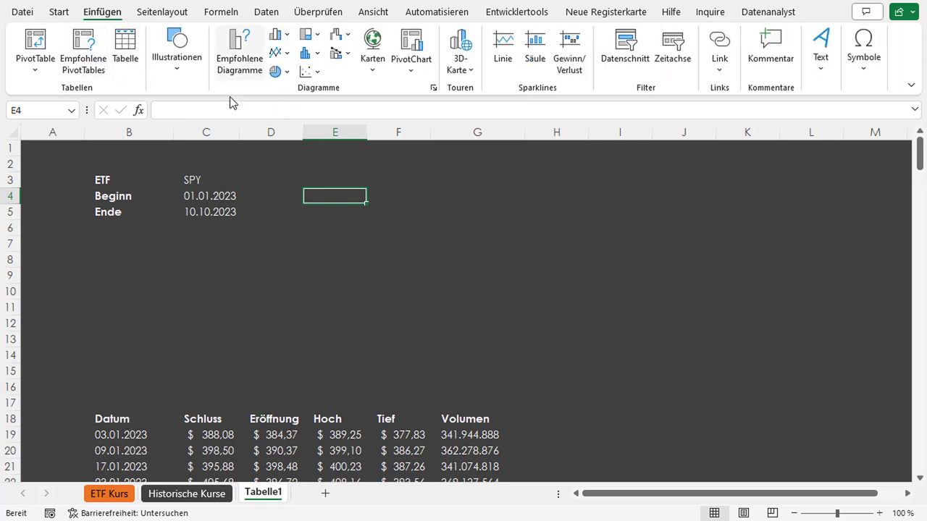
{"action": "mouse_move", "coordinate": [119, 426]}
{"action": "left_mouse_down"}
{"action": "mouse_move", "coordinate": [396, 434]}
{"action": "mouse_move", "coordinate": [405, 375]}
{"action": "left_mouse_up"}
{"action": "scroll", "coordinate": [528, 261], "scroll_direction": "up", "scroll_amount": 1}
{"action": "scroll", "coordinate": [538, 273], "scroll_direction": "up", "scroll_amount": 11}
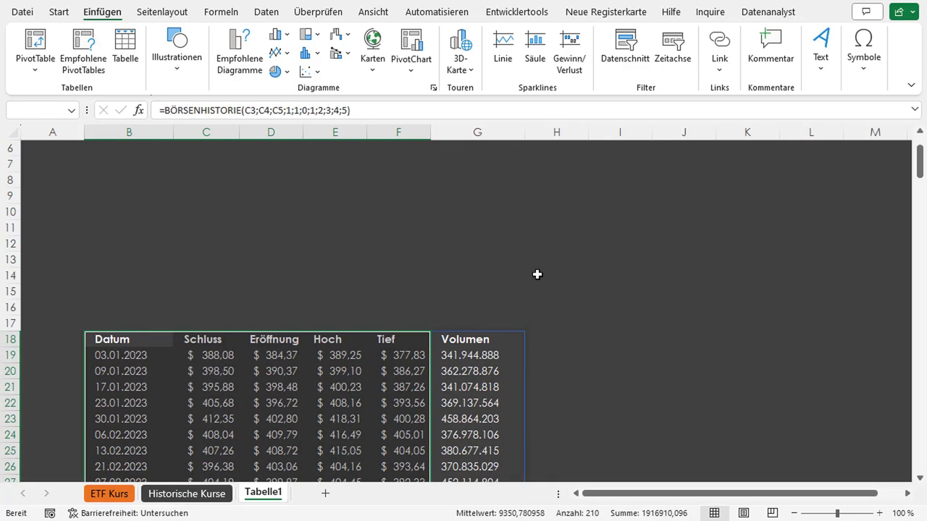
- Insert an Eröffnungs-Höchst-Tiefst-Schlusskurs stock chart from the selected range
{"action": "left_click", "coordinate": [291, 60]}
{"action": "left_click", "coordinate": [355, 389]}
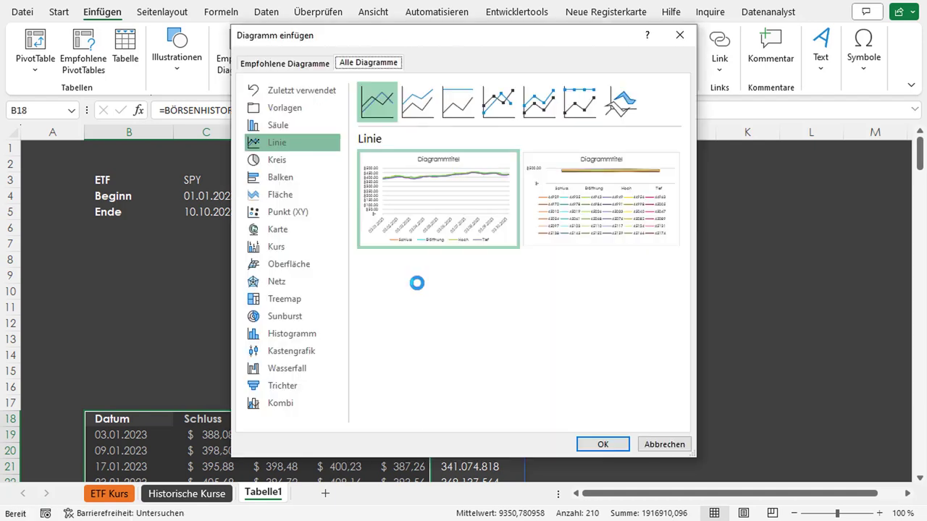
{"action": "left_click", "coordinate": [277, 246]}
{"action": "left_click", "coordinate": [418, 101]}
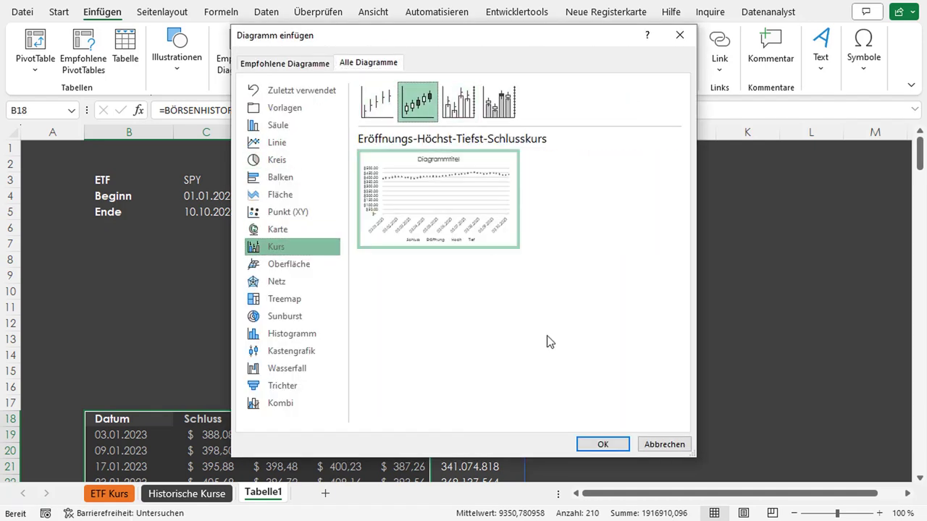
{"action": "left_click", "coordinate": [603, 445]}
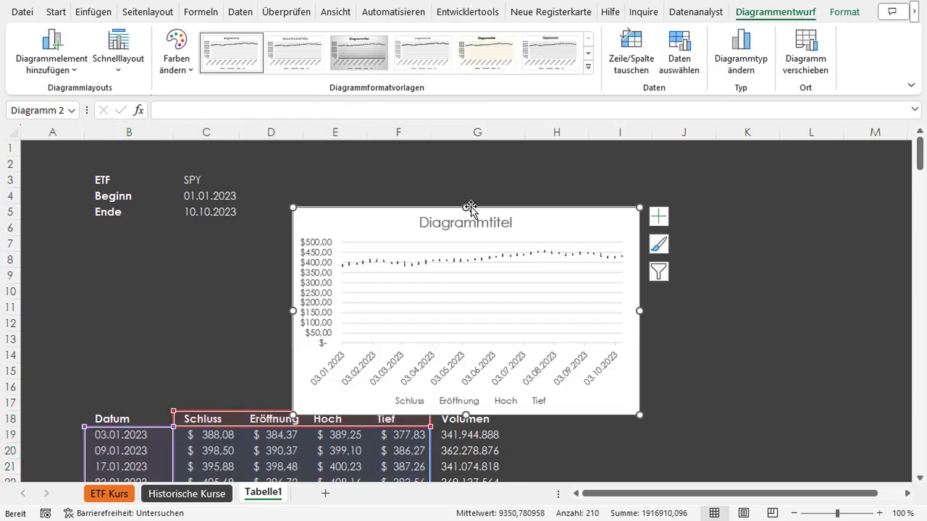
- Enlarge the stock chart taller and wider toward column K
{"action": "left_click_drag", "start_coordinate": [464, 182], "coordinate": [464, 166]}
{"action": "left_click_drag", "start_coordinate": [639, 290], "coordinate": [738, 291]}
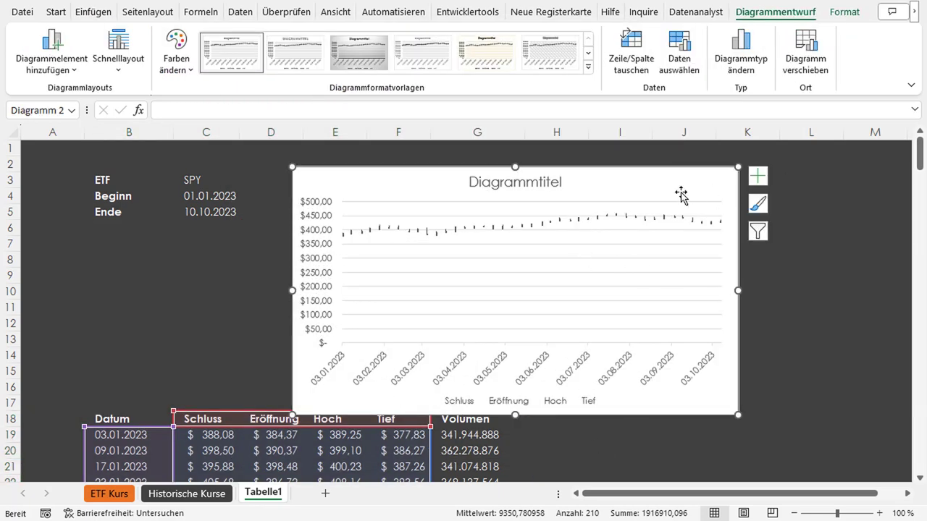
{"action": "double_click", "coordinate": [681, 194]}
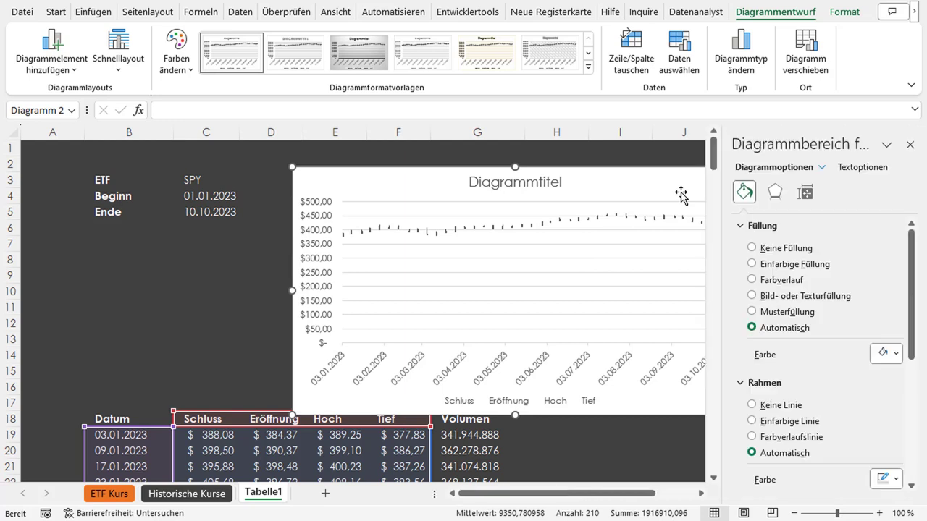
- Set the vertical value axis minimum to 350 so the scale runs 350–470
{"action": "left_click", "coordinate": [823, 169]}
{"action": "left_click", "coordinate": [834, 286]}
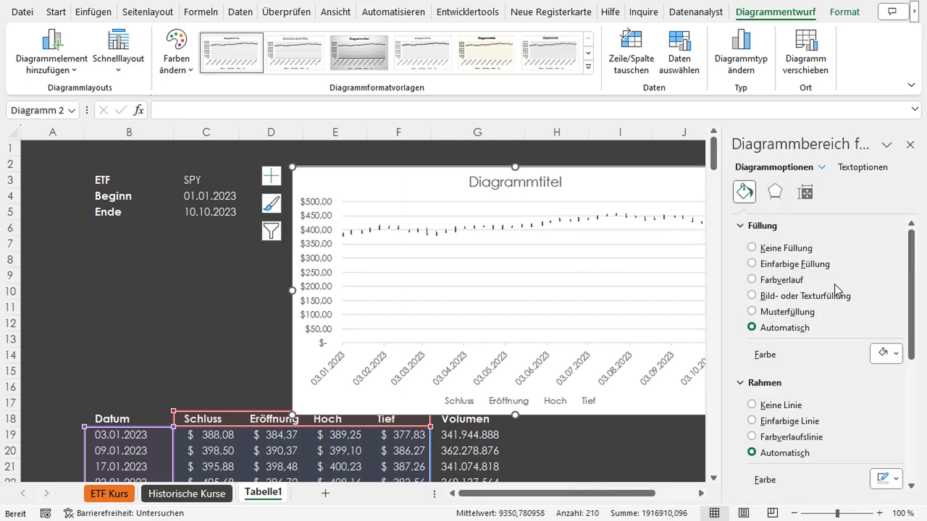
{"action": "scroll", "coordinate": [838, 347], "scroll_direction": "down", "scroll_amount": 3}
{"action": "scroll", "coordinate": [838, 347], "scroll_direction": "down", "scroll_amount": 3}
{"action": "scroll", "coordinate": [837, 343], "scroll_direction": "up", "scroll_amount": 4}
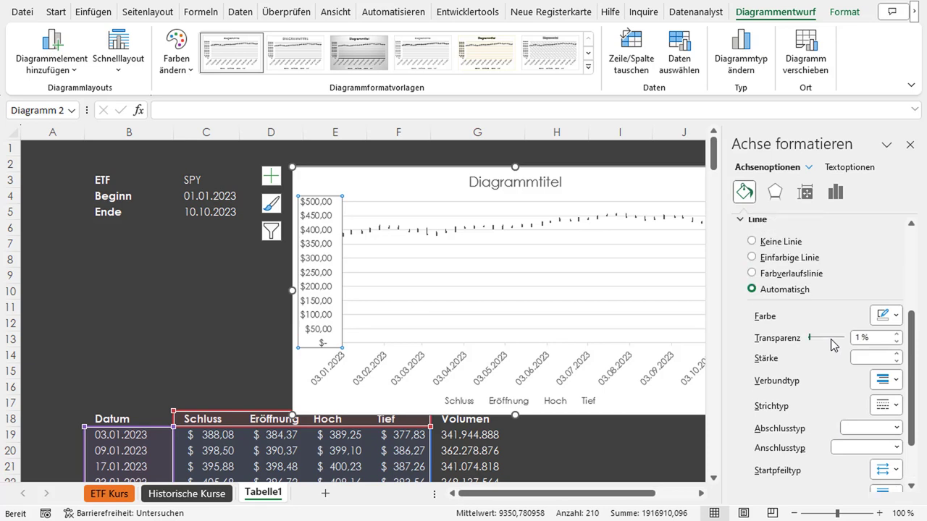
{"action": "scroll", "coordinate": [837, 344], "scroll_direction": "up", "scroll_amount": 5}
{"action": "left_click", "coordinate": [805, 192]}
{"action": "left_click", "coordinate": [836, 192]}
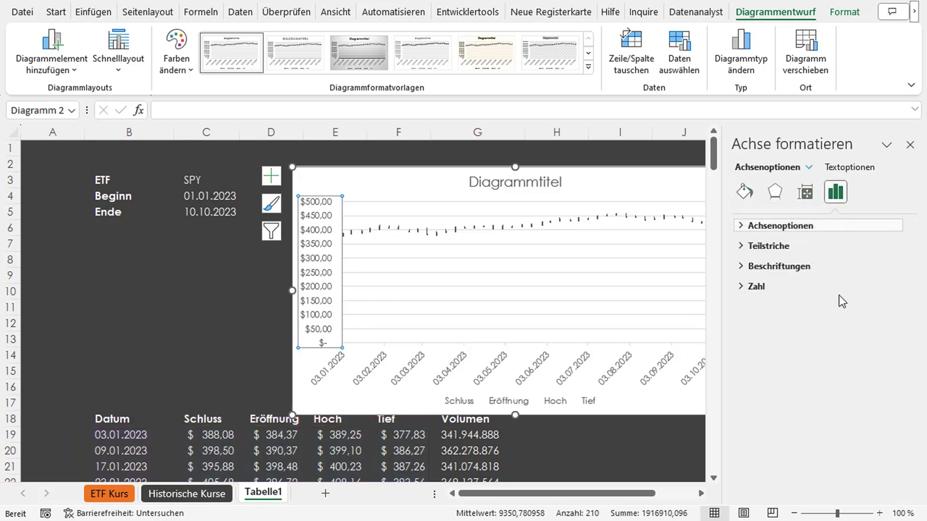
{"action": "left_click", "coordinate": [775, 225]}
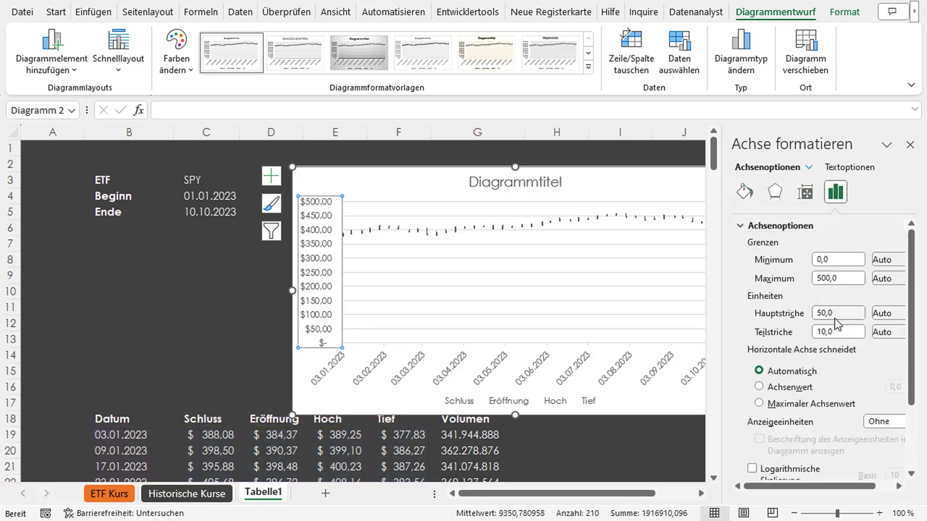
{"action": "left_click", "coordinate": [829, 260]}
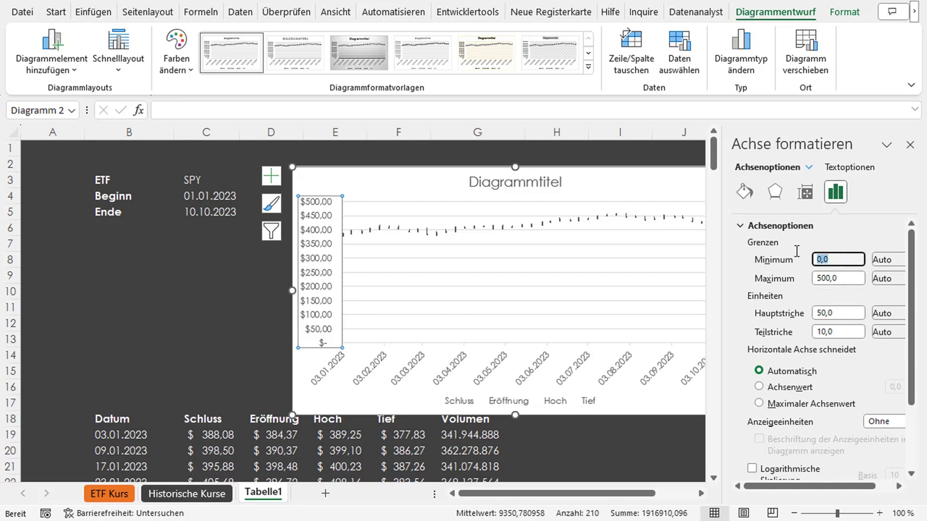
{"action": "type", "text": "350"}
{"action": "key", "text": "Return"}
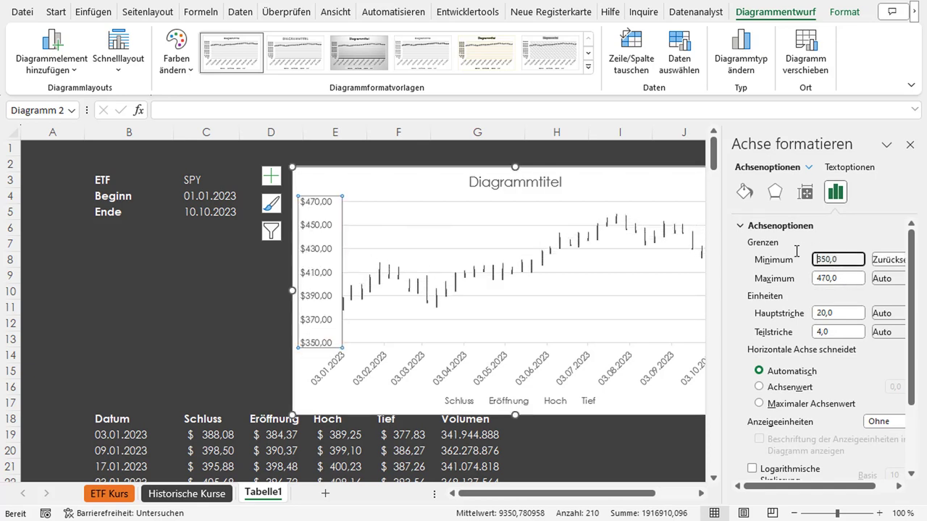
{"action": "left_click", "coordinate": [262, 295]}
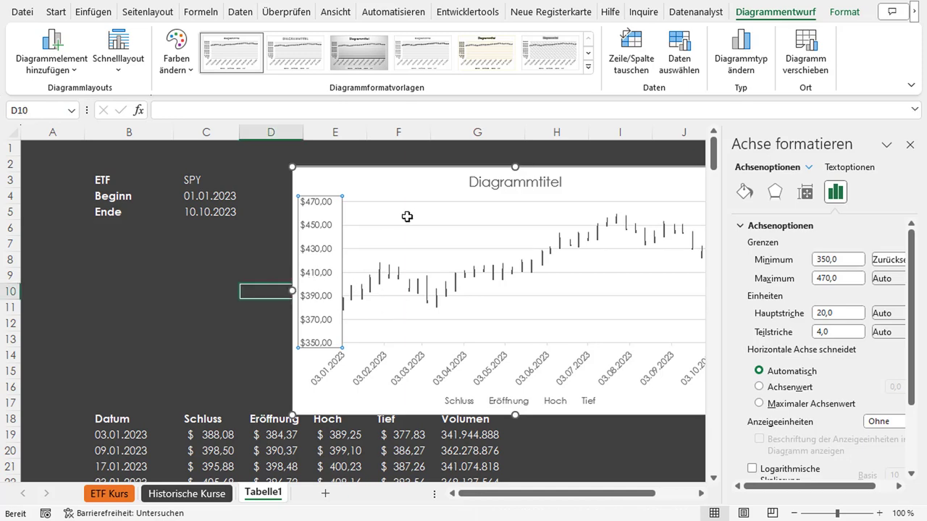
{"action": "left_click", "coordinate": [343, 212]}
- Stretch the chart's left edge over column C and deselect it
{"action": "left_click_drag", "start_coordinate": [292, 290], "coordinate": [183, 290]}
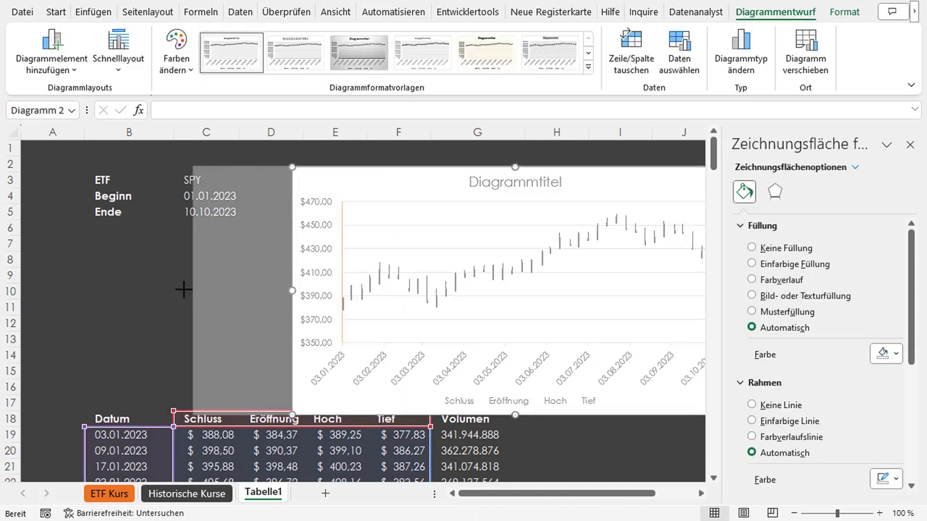
{"action": "left_click", "coordinate": [642, 447]}
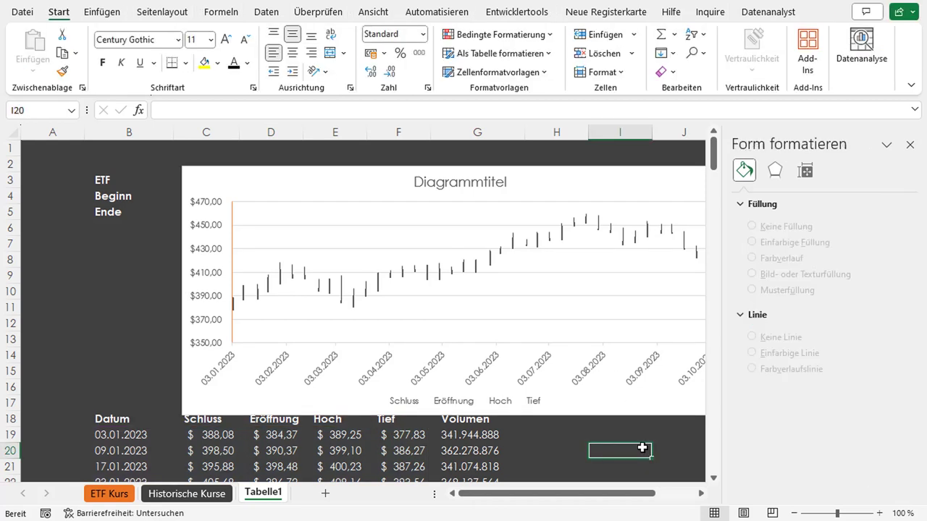